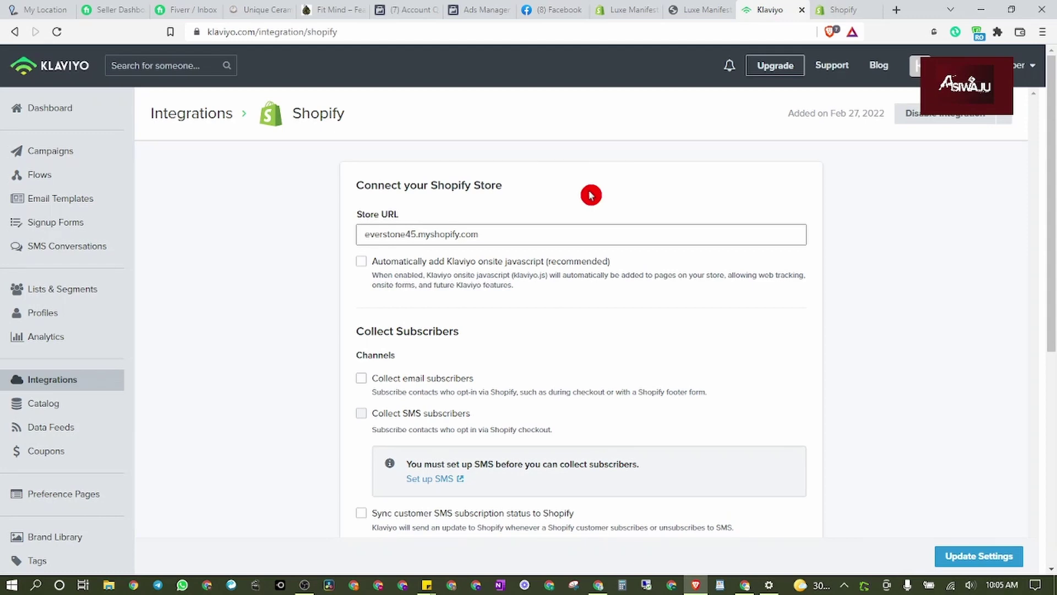
- Try to leave the Shopify integration settings for Campaigns, saving the pending changes on the way out
{"action": "left_click", "coordinate": [49, 157]}
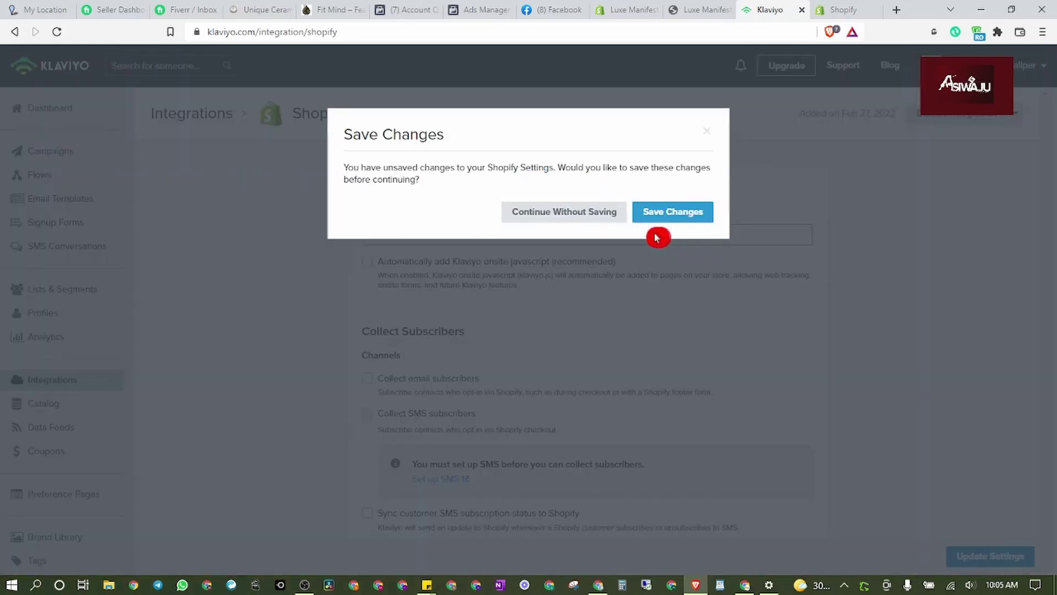
{"action": "left_click", "coordinate": [675, 213]}
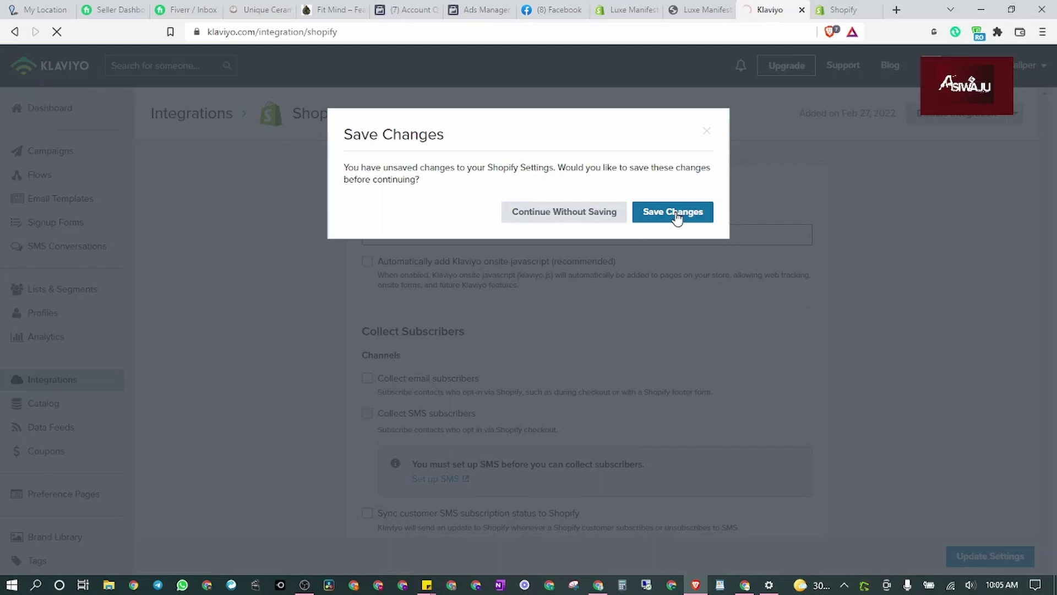
{"action": "left_click", "coordinate": [842, 9]}
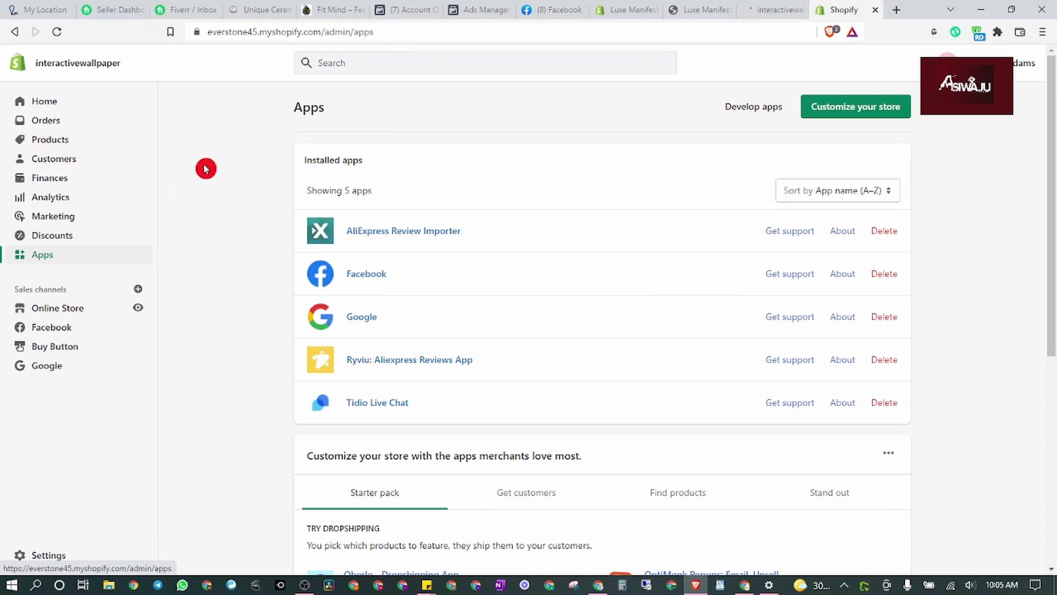
{"action": "left_click", "coordinate": [772, 9]}
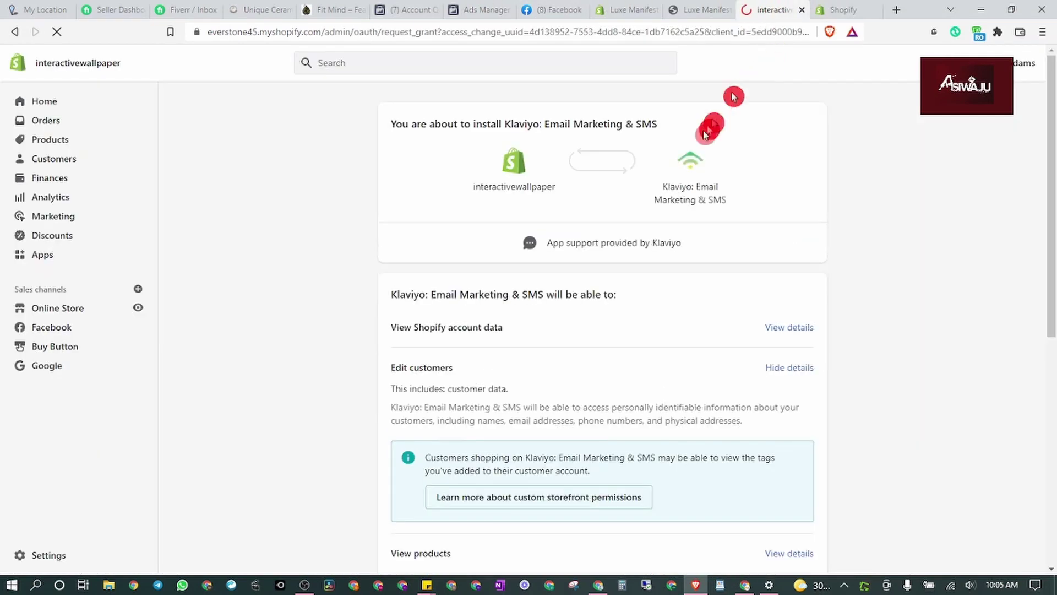
{"action": "left_click", "coordinate": [64, 105]}
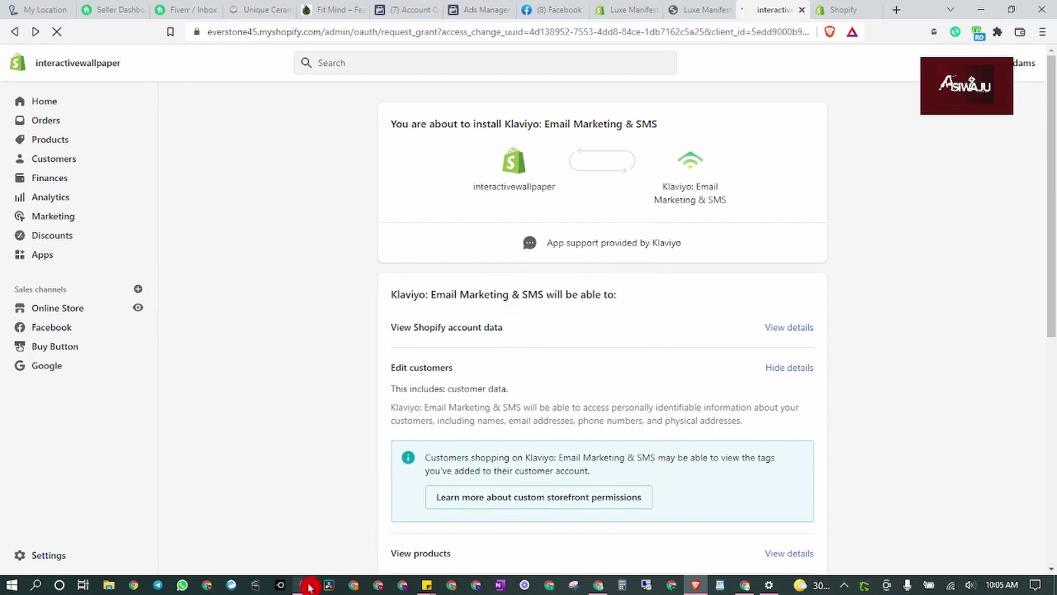
- Open the Klaviyo dashboard in a new browser tab and close the pending Klaviyo app install page
{"action": "left_click", "coordinate": [896, 9]}
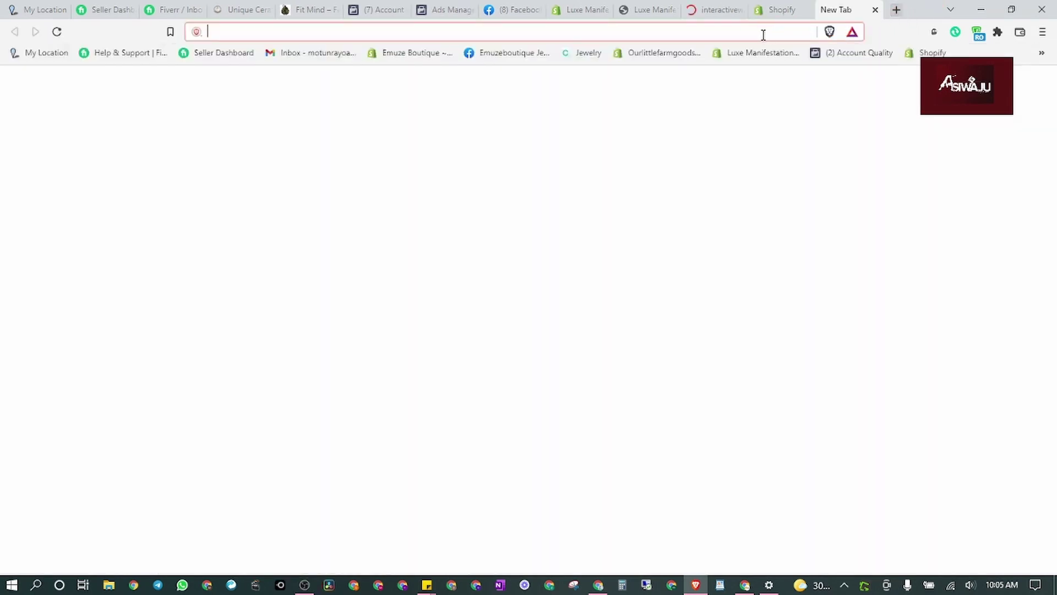
{"action": "type", "text": "klaviyo"}
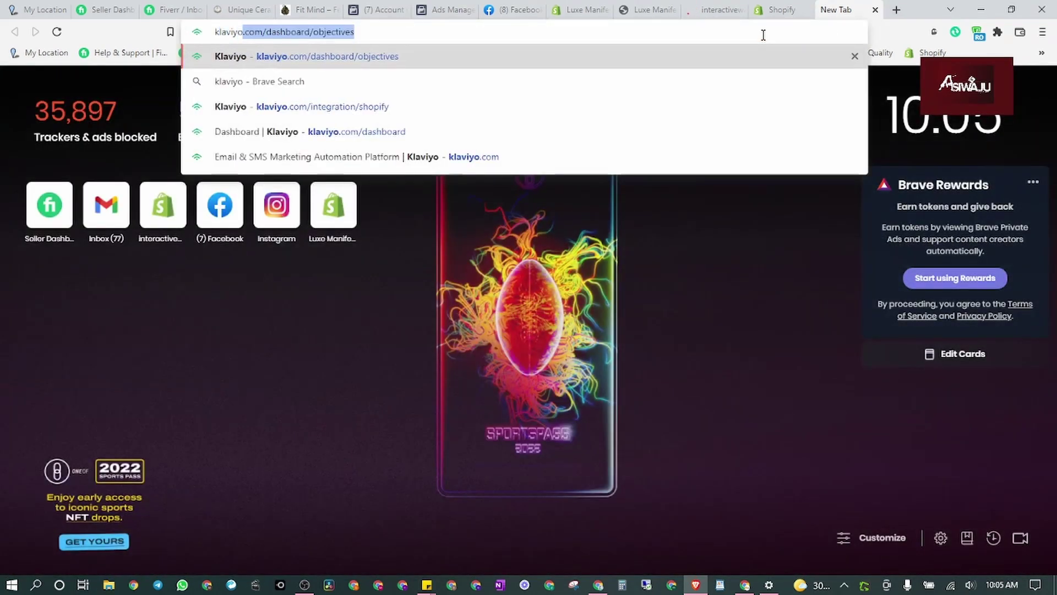
{"action": "key", "text": "Return"}
{"action": "left_click", "coordinate": [721, 9]}
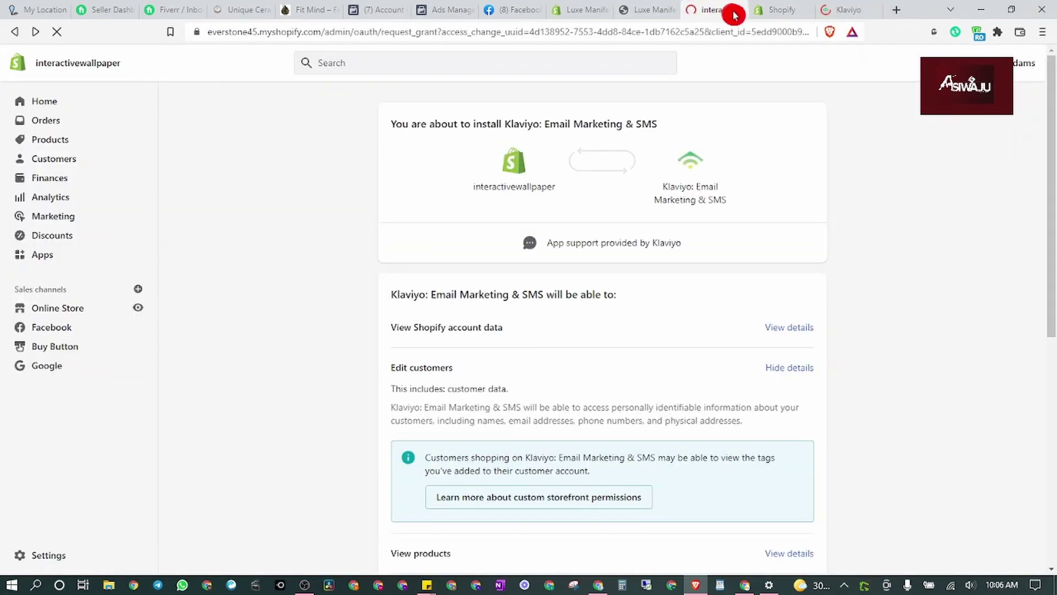
{"action": "left_click", "coordinate": [745, 9]}
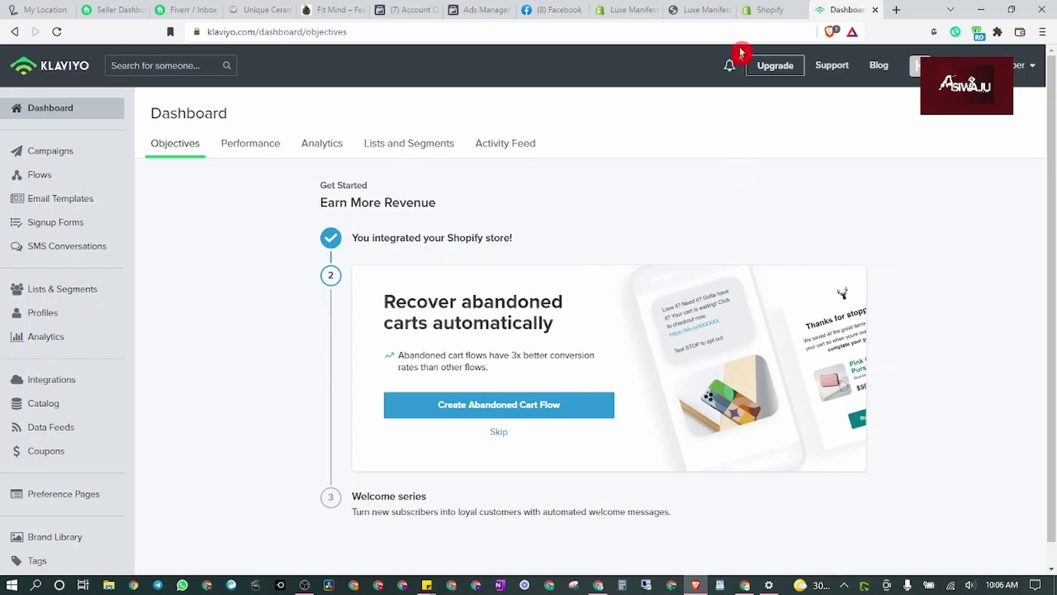
- Review the installed apps in the Shopify admin alongside the objectives on the Klaviyo dashboard
{"action": "left_click", "coordinate": [764, 9]}
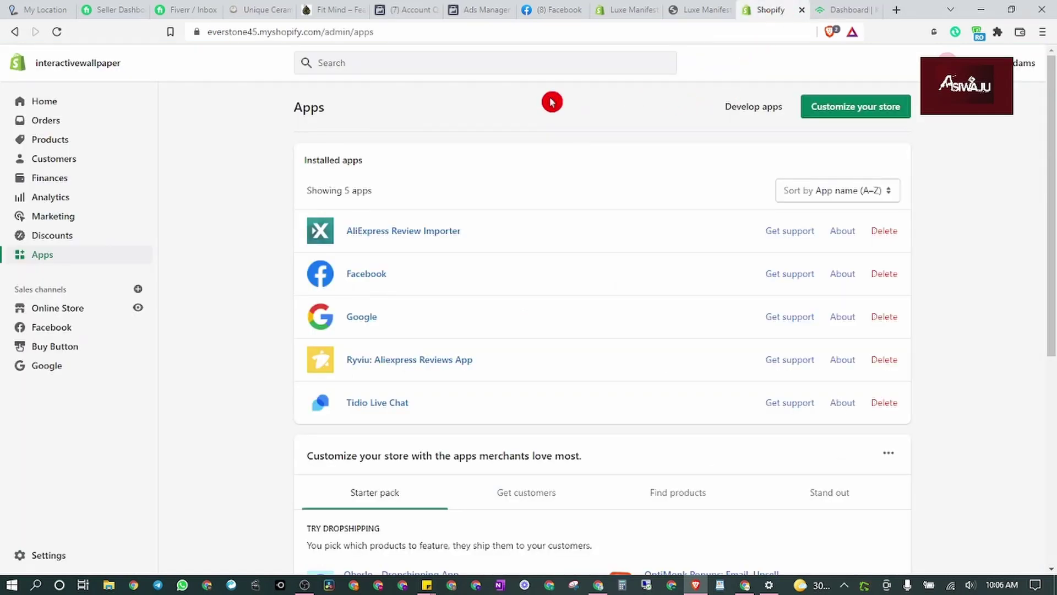
{"action": "left_click", "coordinate": [848, 9]}
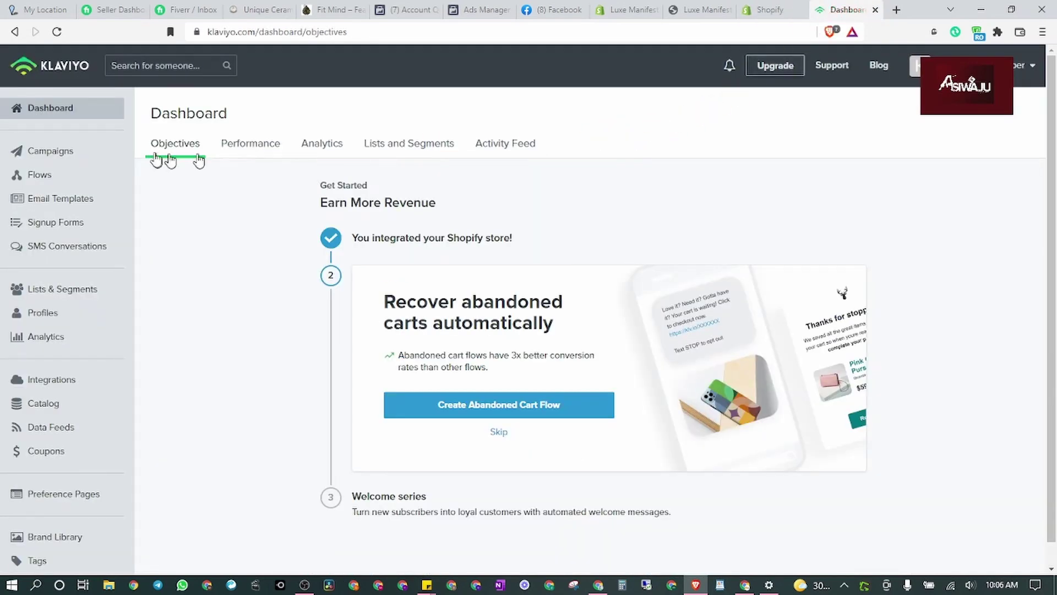
{"action": "left_click_drag", "start_coordinate": [123, 144], "coordinate": [501, 166]}
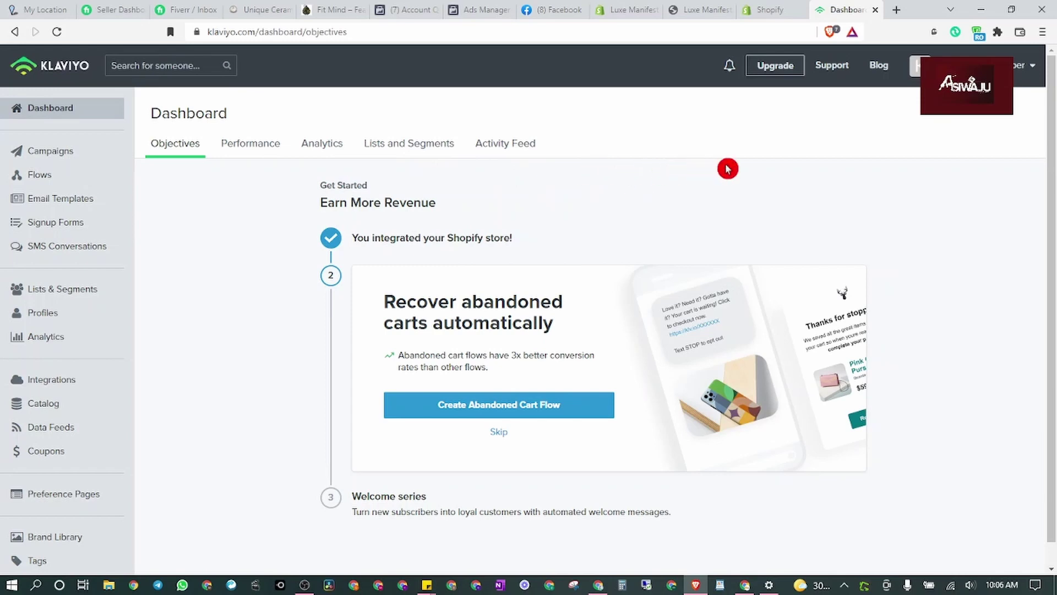
{"action": "left_click", "coordinate": [771, 10]}
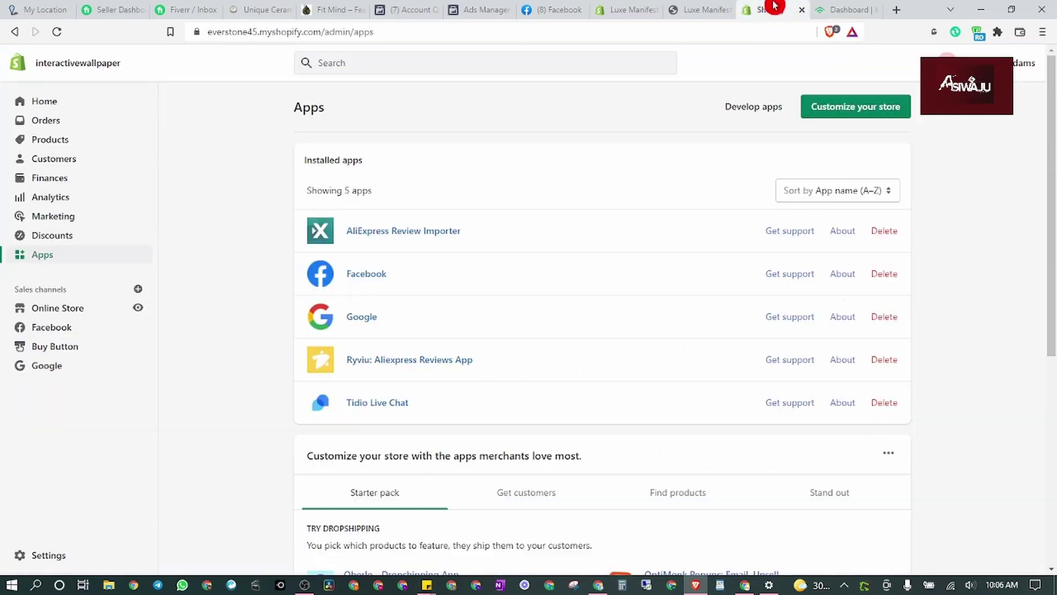
{"action": "left_click", "coordinate": [842, 10]}
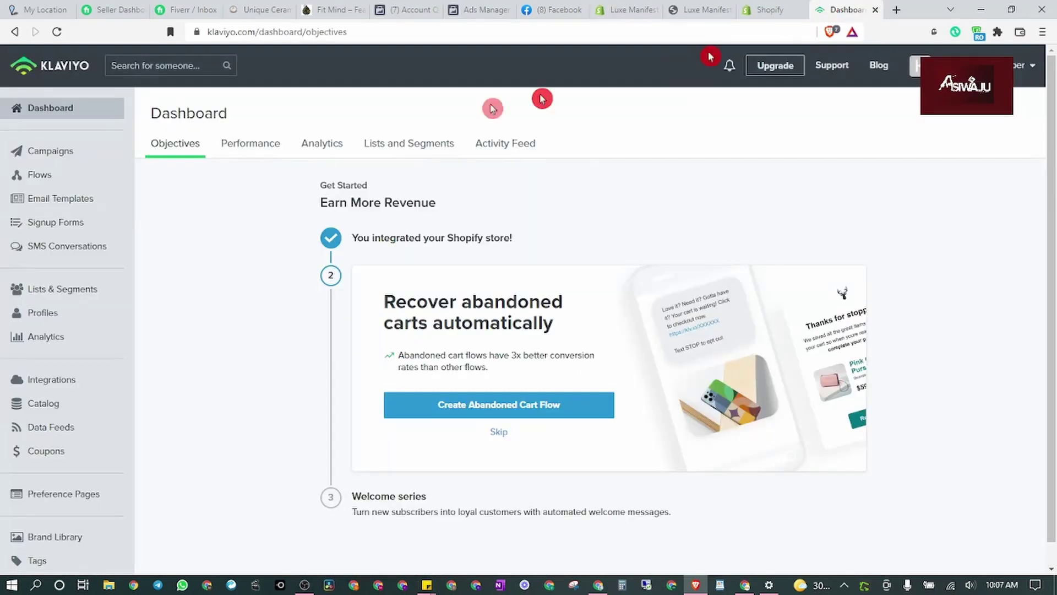
- Filter Klaviyo's full list of integrations by "shop" and open the settings of the Shopify integration
{"action": "left_click", "coordinate": [66, 385]}
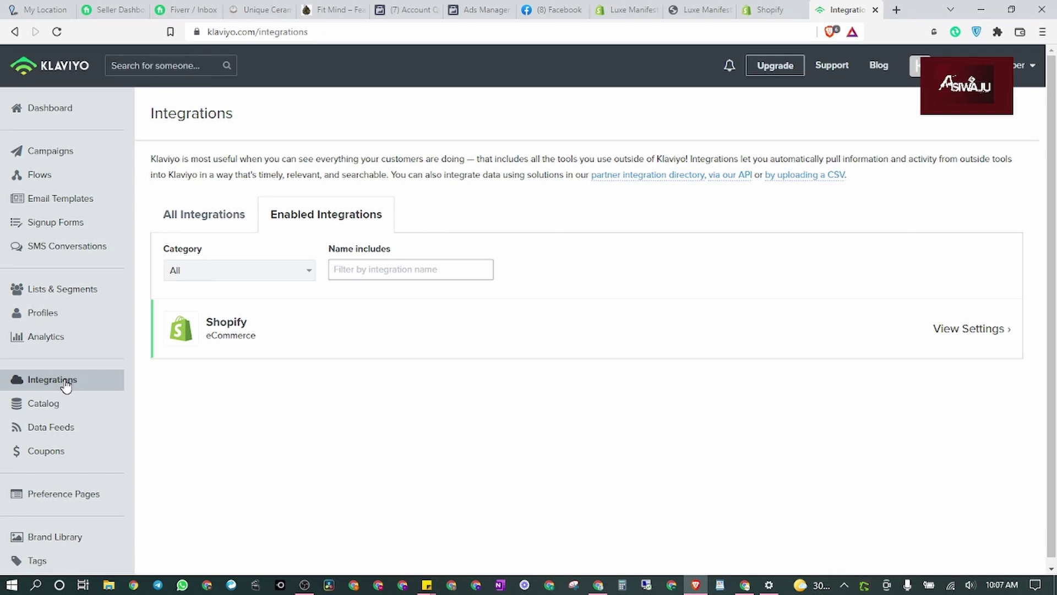
{"action": "left_click", "coordinate": [355, 269]}
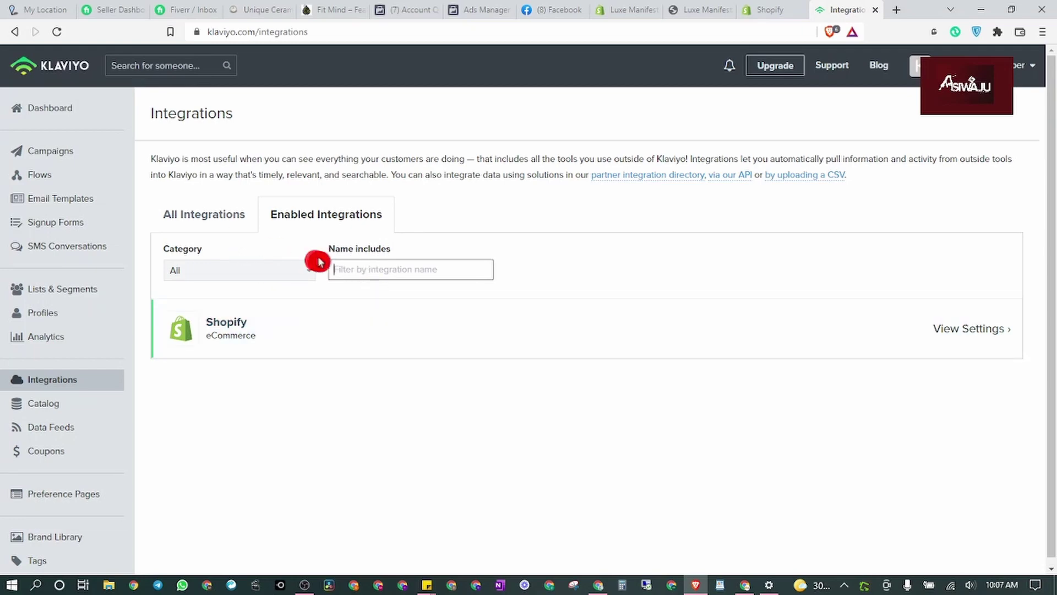
{"action": "left_click", "coordinate": [217, 213]}
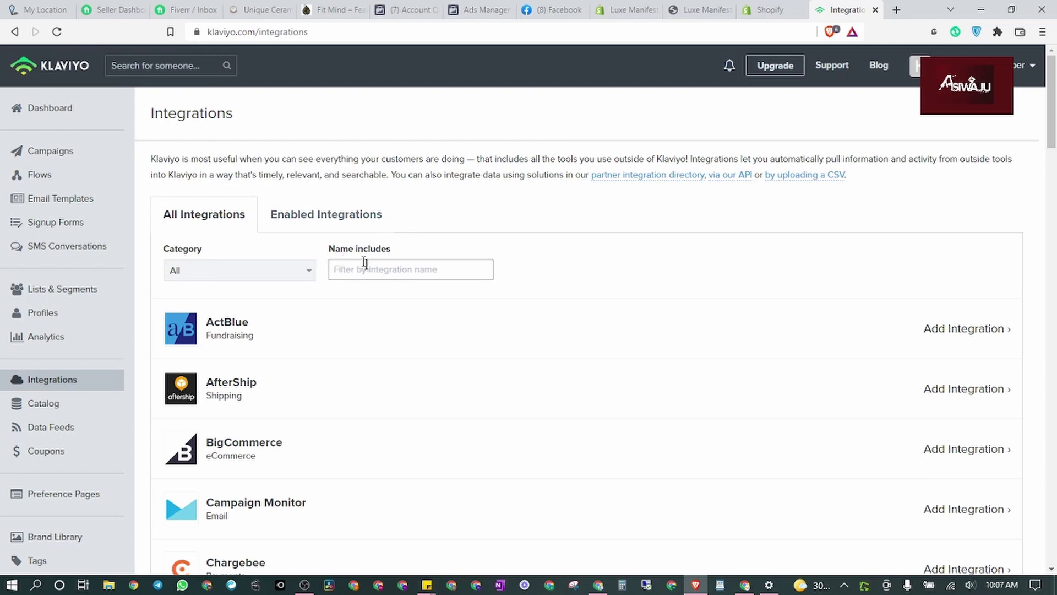
{"action": "left_click", "coordinate": [367, 264]}
{"action": "type", "text": "shop"}
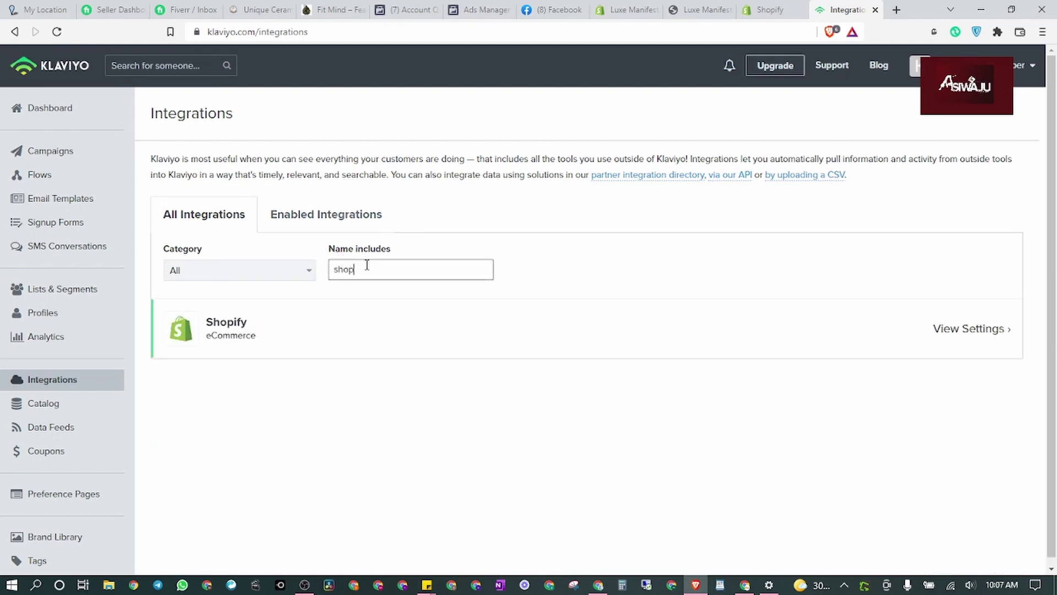
{"action": "left_click", "coordinate": [354, 209]}
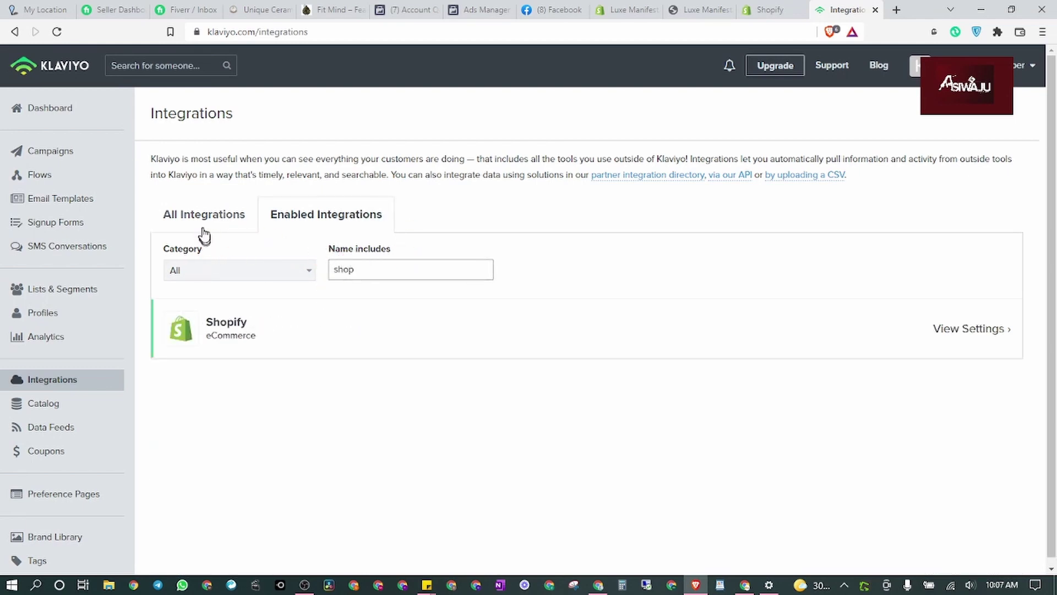
{"action": "left_click", "coordinate": [297, 336]}
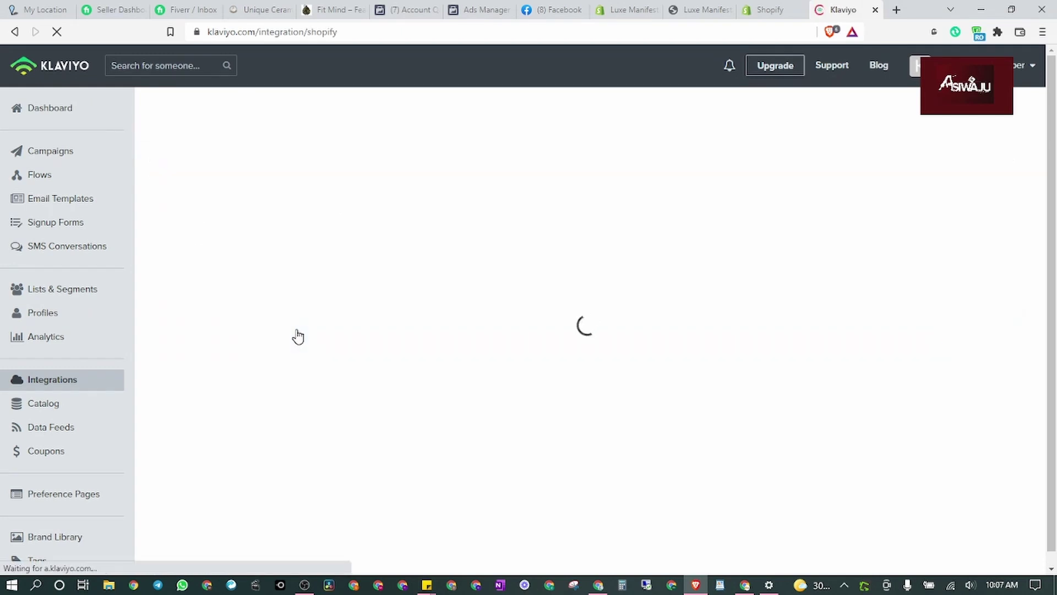
{"action": "left_click", "coordinate": [324, 335]}
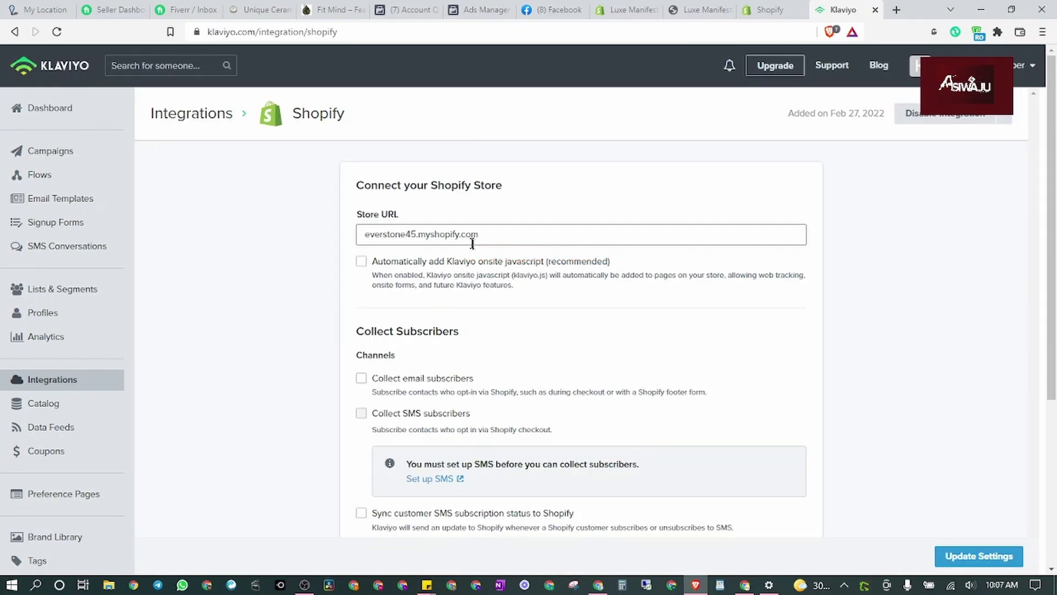
- Look up the store's myshopify.com address in the Shopify admin's web address, and return to Klaviyo's Shopify settings
{"action": "left_click", "coordinate": [472, 241]}
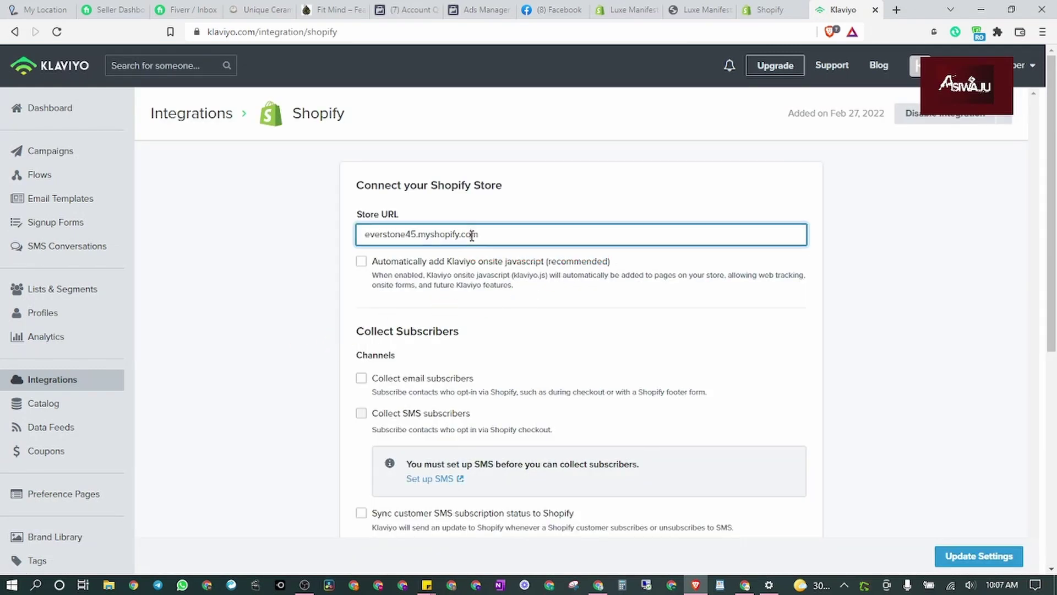
{"action": "left_click", "coordinate": [765, 7]}
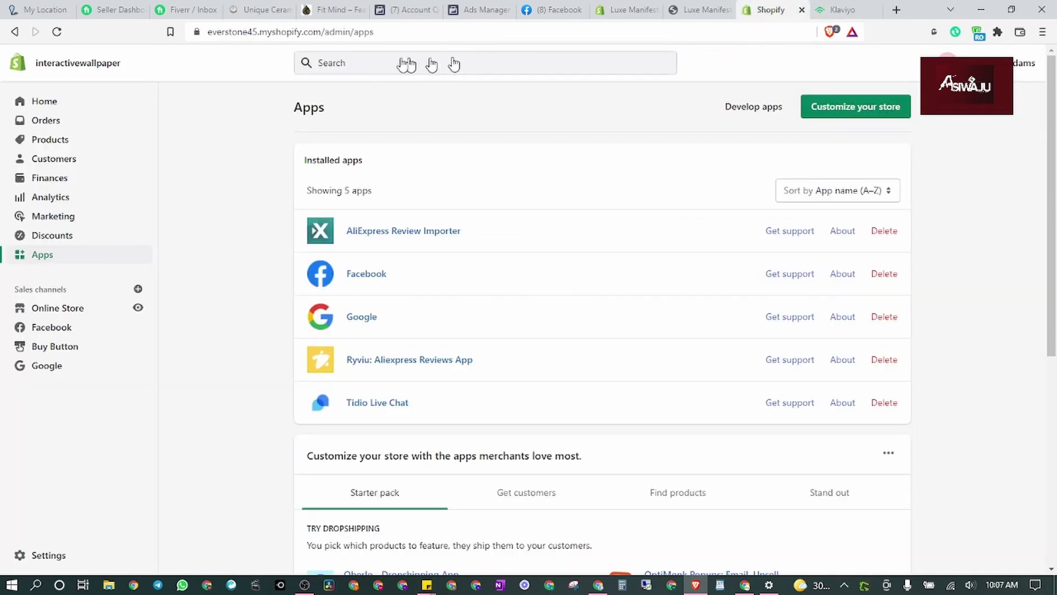
{"action": "left_click", "coordinate": [275, 33]}
{"action": "left_click", "coordinate": [300, 34]}
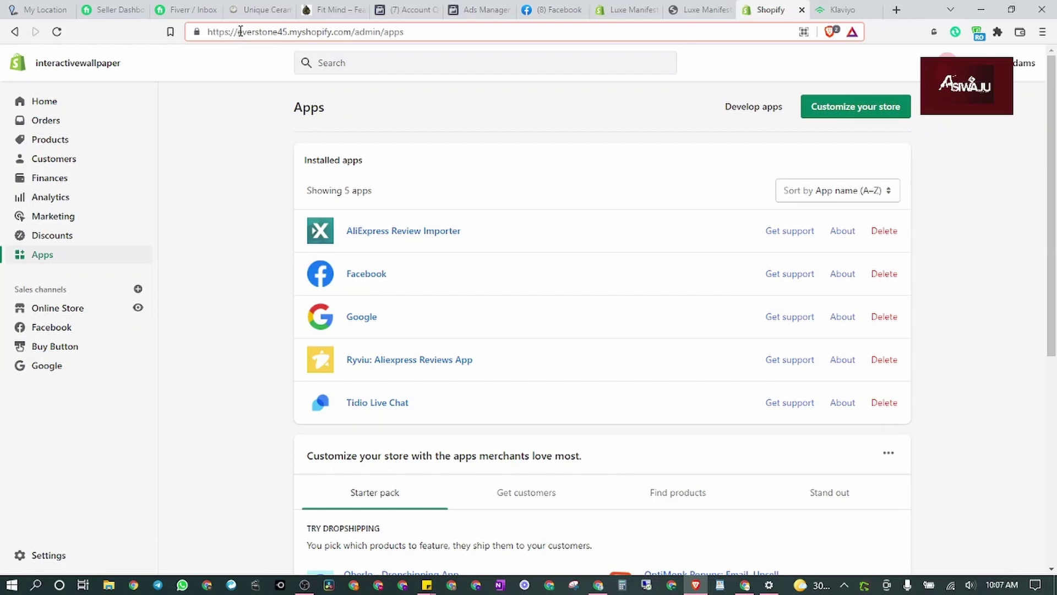
{"action": "mouse_move", "coordinate": [240, 31]}
{"action": "left_mouse_down"}
{"action": "mouse_move", "coordinate": [350, 33]}
{"action": "mouse_move", "coordinate": [297, 33]}
{"action": "mouse_move", "coordinate": [326, 41]}
{"action": "left_mouse_up"}
{"action": "left_click", "coordinate": [843, 9]}
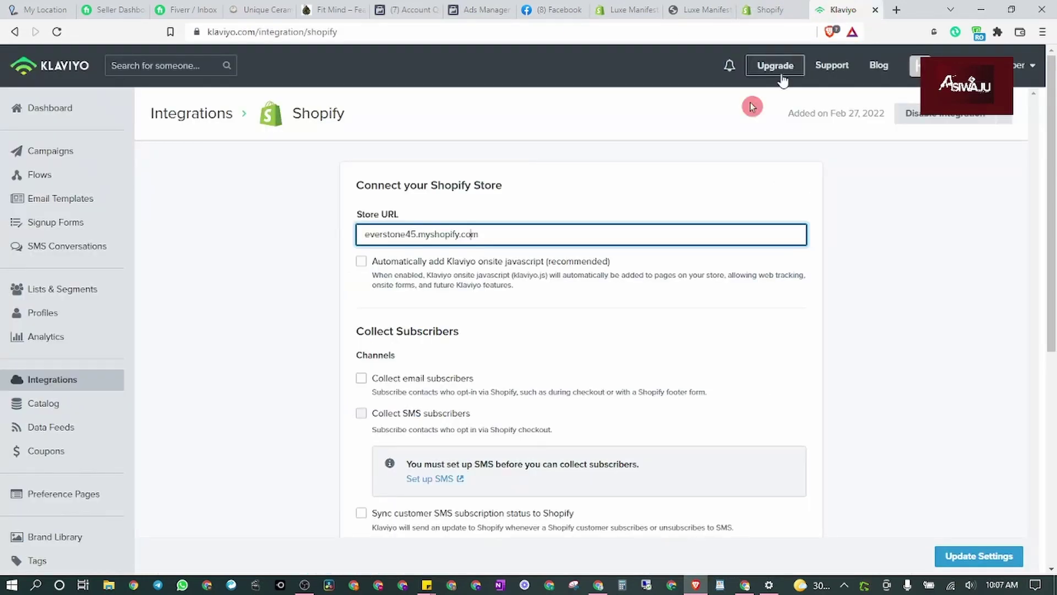
- Copy the store address everstone45.myshopify.com from the Store URL field and clear the field
{"action": "left_click_drag", "start_coordinate": [487, 233], "coordinate": [349, 236]}
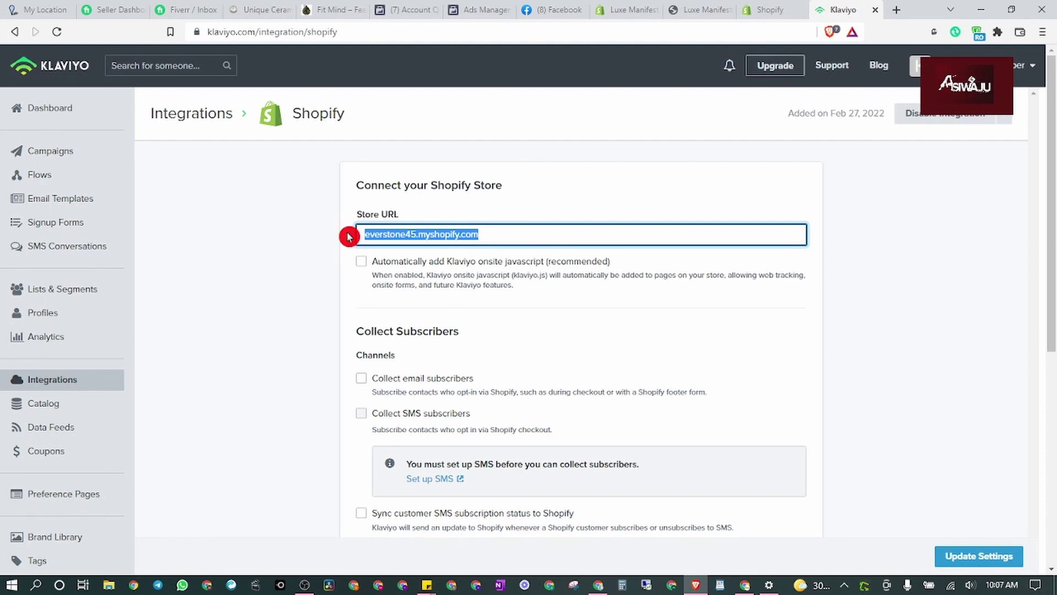
{"action": "type", "text": "everstone45.myshopify.com"}
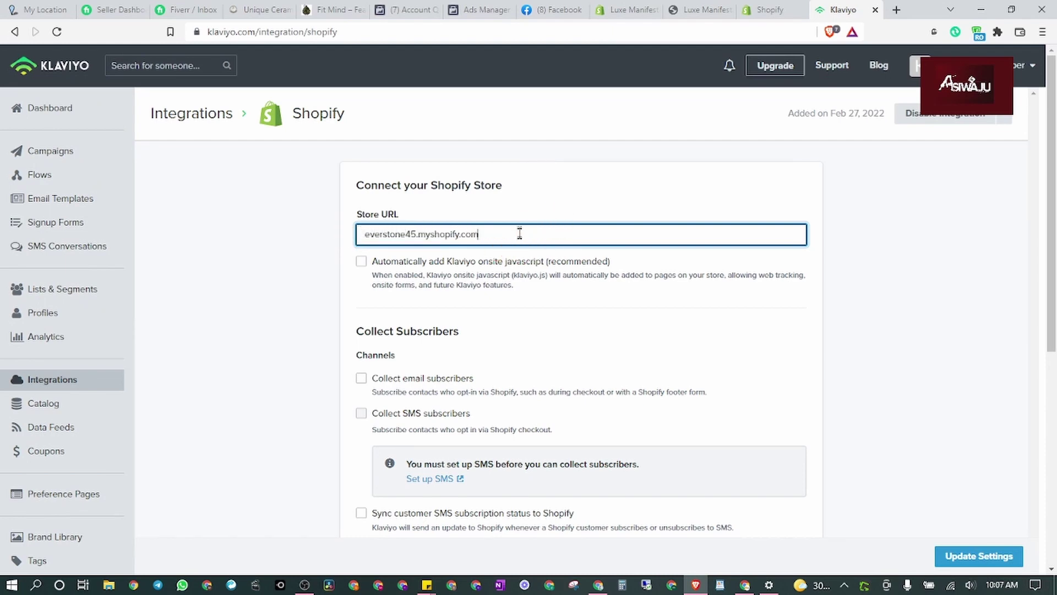
{"action": "key", "text": "ctrl+a"}
{"action": "key", "text": "ctrl+c"}
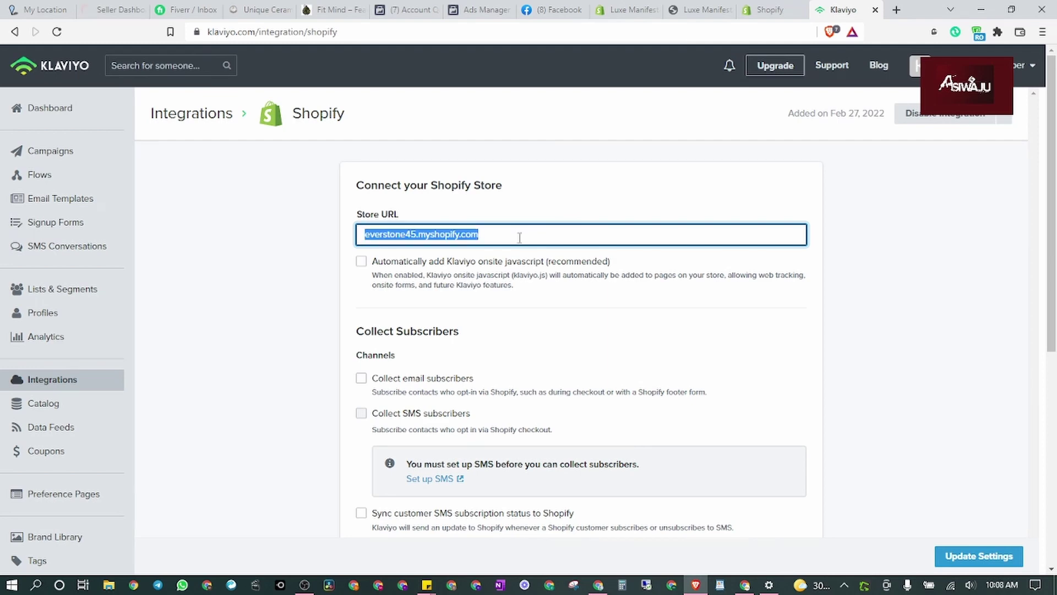
{"action": "key", "text": "BackSpace"}
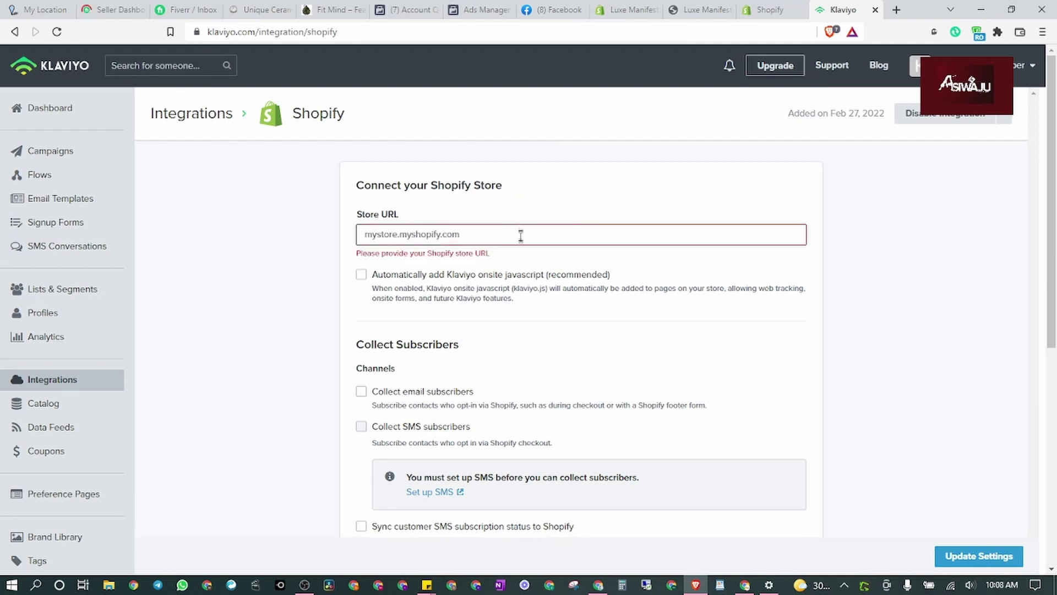
{"action": "left_click", "coordinate": [559, 255]}
{"action": "left_click", "coordinate": [379, 252]}
- Magnify the screen to 200% and paste everstone45.myshopify.com as the Store URL
{"action": "key", "text": "super+plus"}
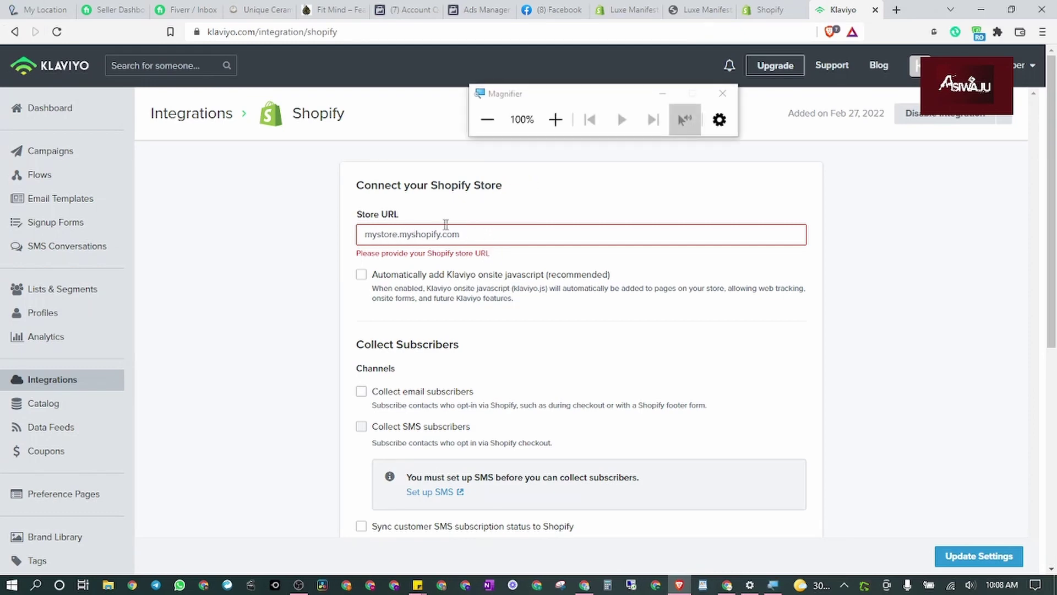
{"action": "left_click", "coordinate": [556, 120]}
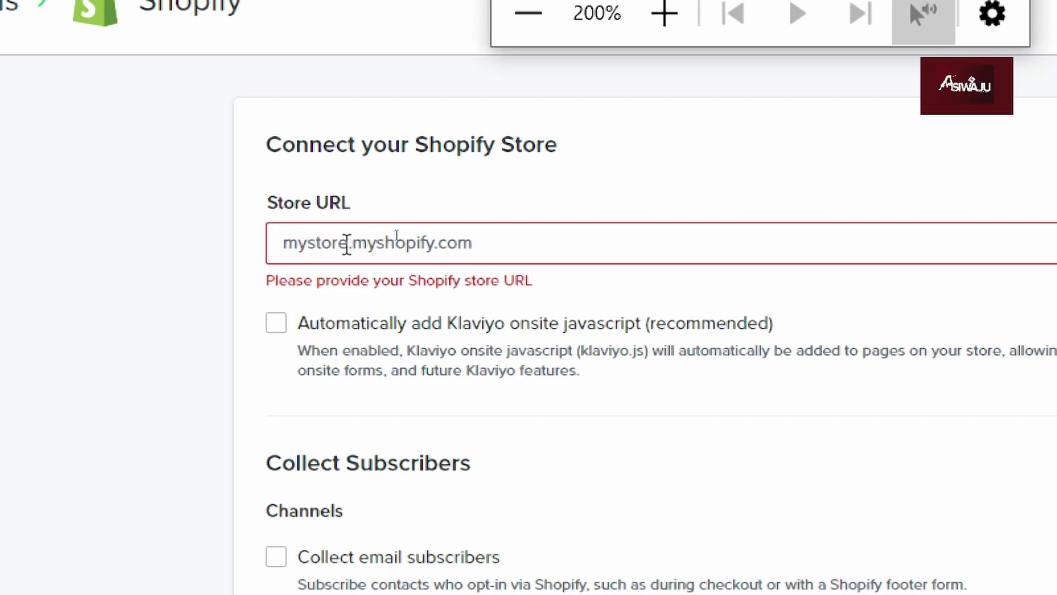
{"action": "left_click", "coordinate": [440, 241]}
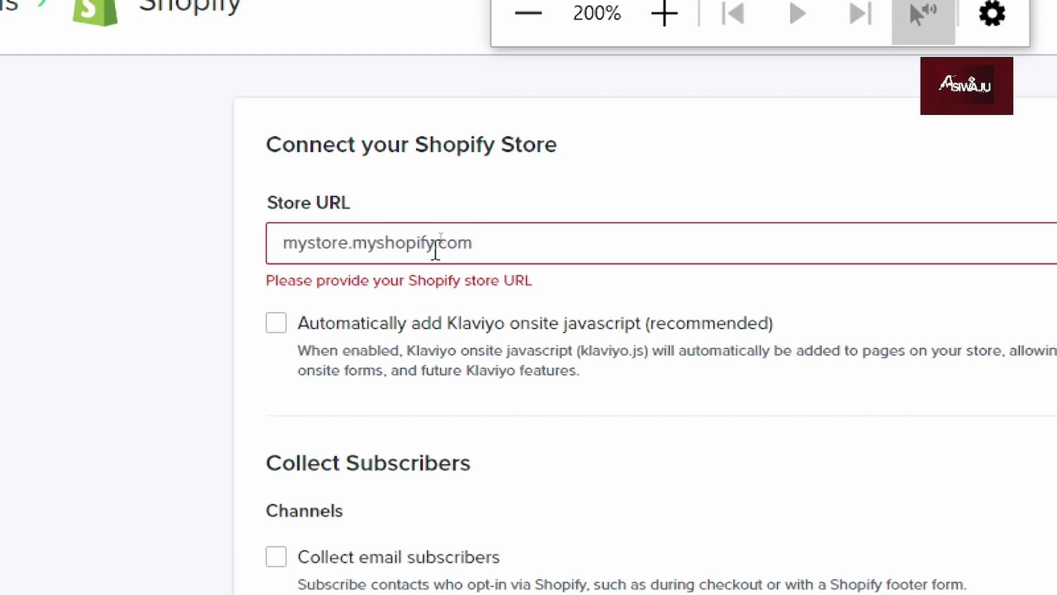
{"action": "key", "text": "ctrl+v"}
{"action": "left_click", "coordinate": [682, 303]}
{"action": "left_click", "coordinate": [261, 243]}
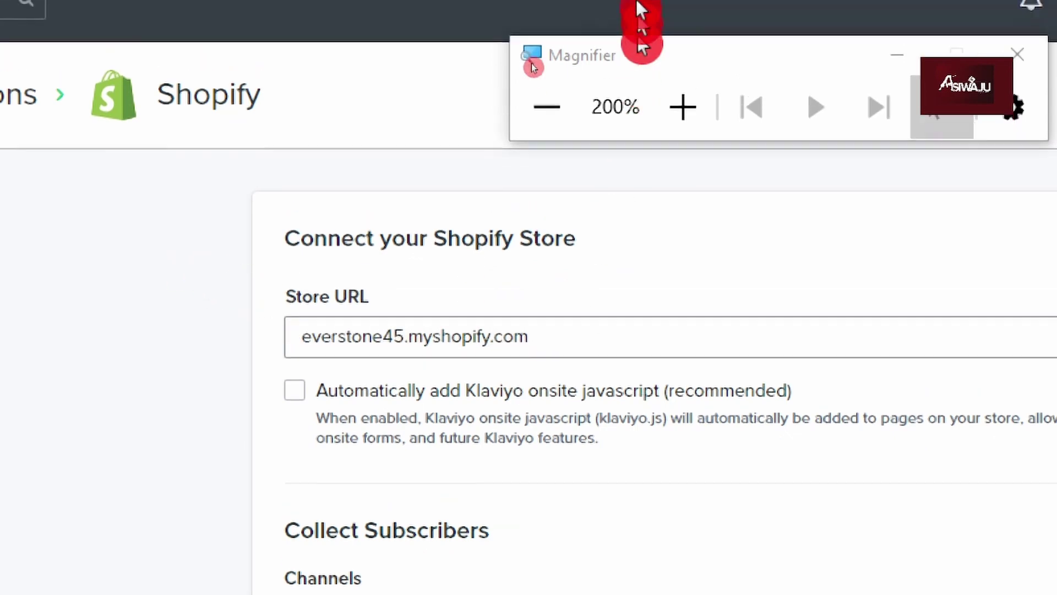
- Return the magnification to 100% and enable automatically adding Klaviyo onsite javascript to the store
{"action": "left_click", "coordinate": [542, 137]}
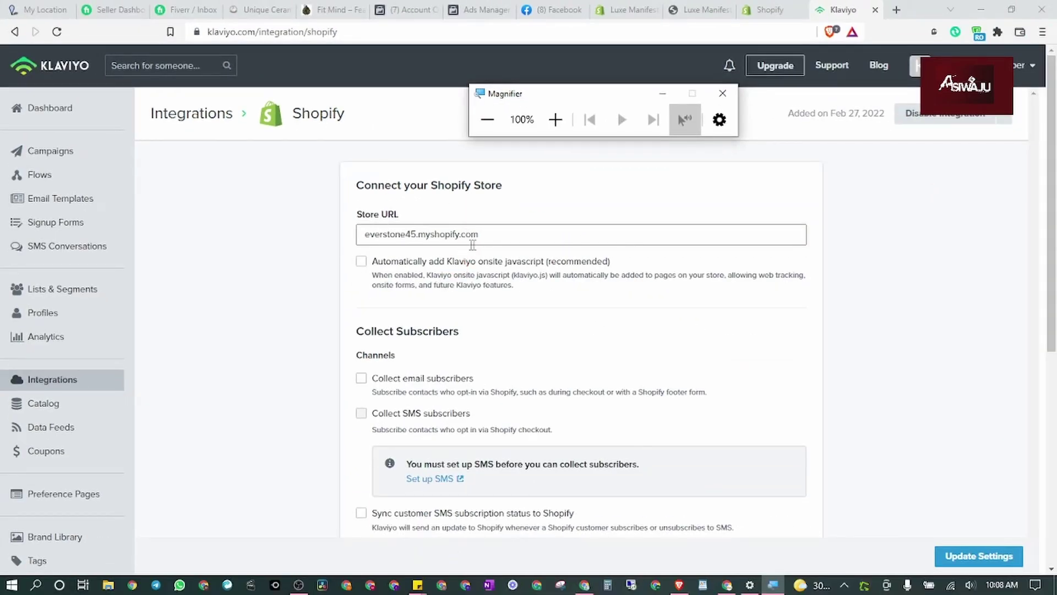
{"action": "left_click", "coordinate": [501, 249]}
{"action": "left_click", "coordinate": [367, 266]}
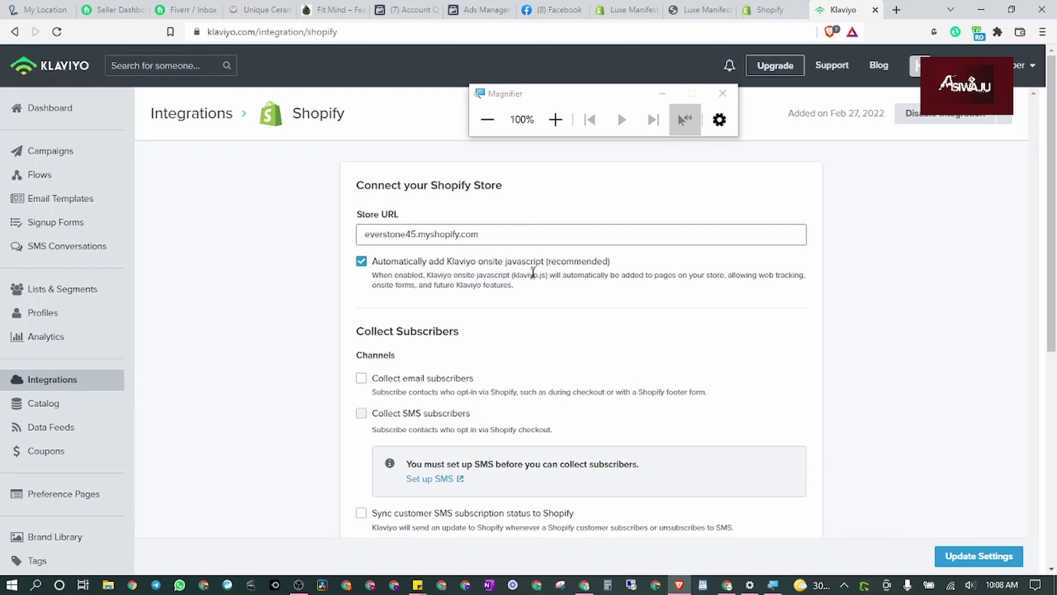
- Enable collecting email subscribers and add them to the Newsletter list
{"action": "scroll", "coordinate": [484, 267], "scroll_direction": "down", "scroll_amount": 1}
{"action": "left_click", "coordinate": [387, 311]}
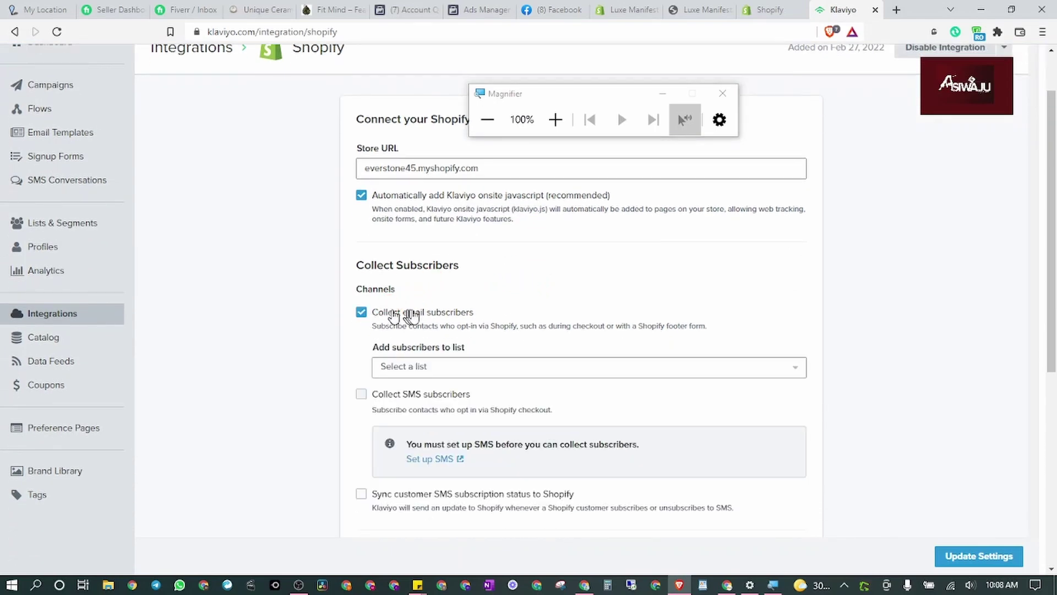
{"action": "scroll", "coordinate": [457, 325], "scroll_direction": "down", "scroll_amount": 1}
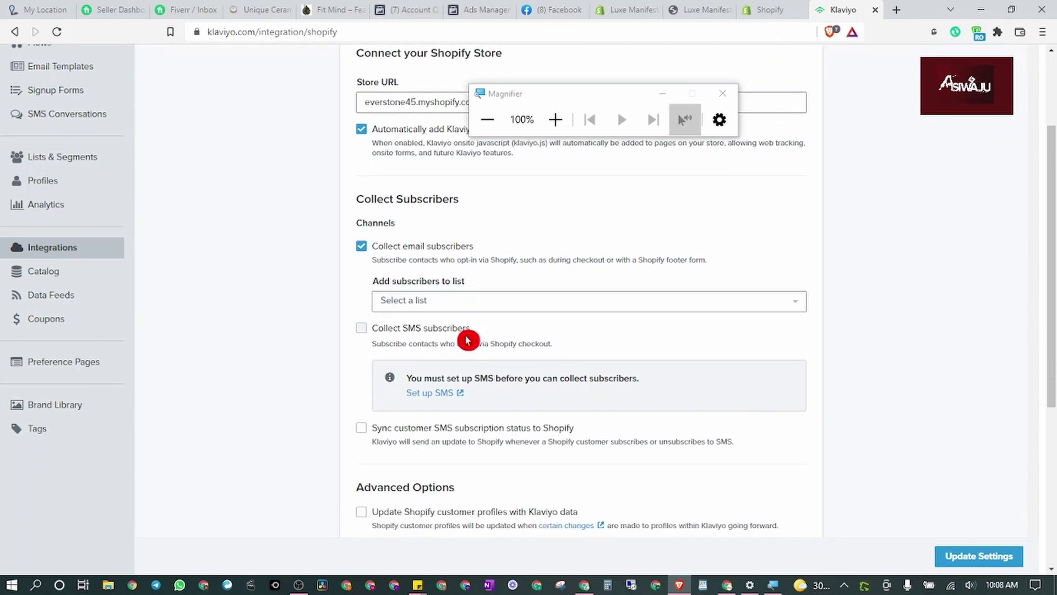
{"action": "left_click", "coordinate": [432, 306]}
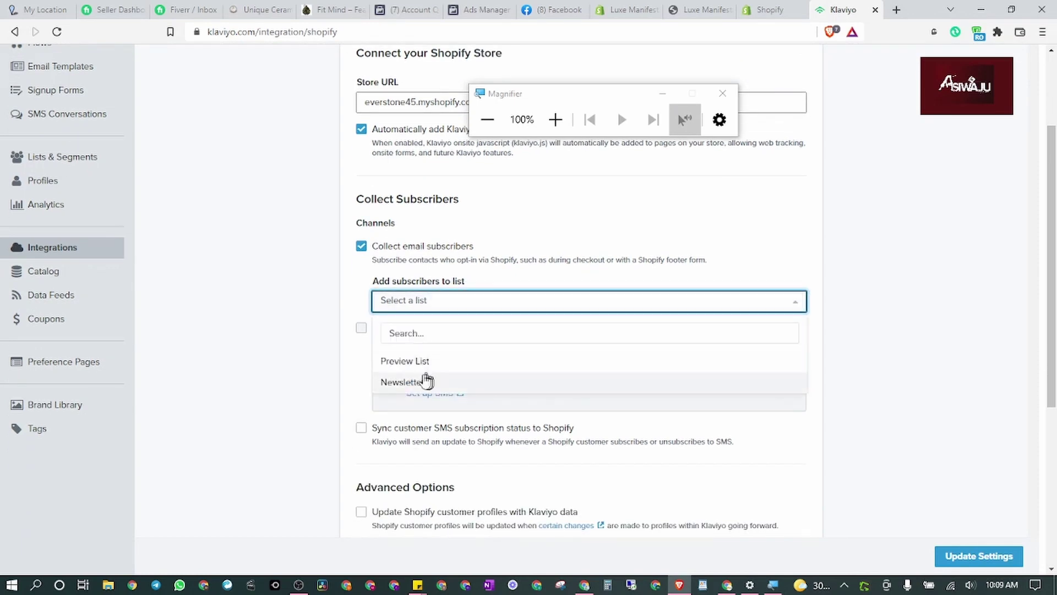
{"action": "left_click", "coordinate": [405, 383]}
- Enable syncing customer SMS subscription status to Shopify and updating Shopify customer profiles with Klaviyo data
{"action": "scroll", "coordinate": [402, 300], "scroll_direction": "down", "scroll_amount": 3}
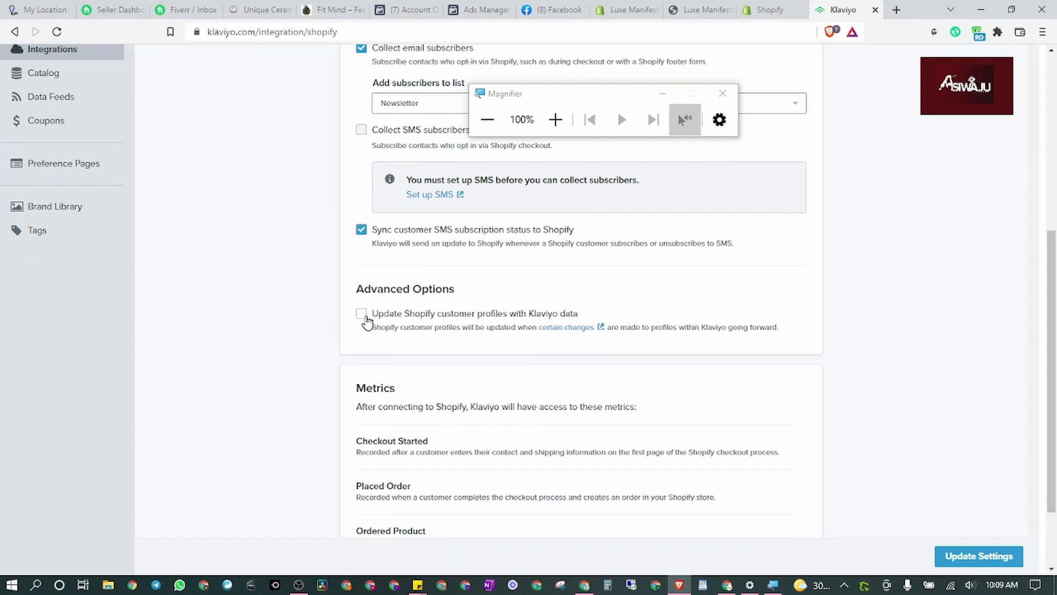
{"action": "left_click", "coordinate": [362, 314]}
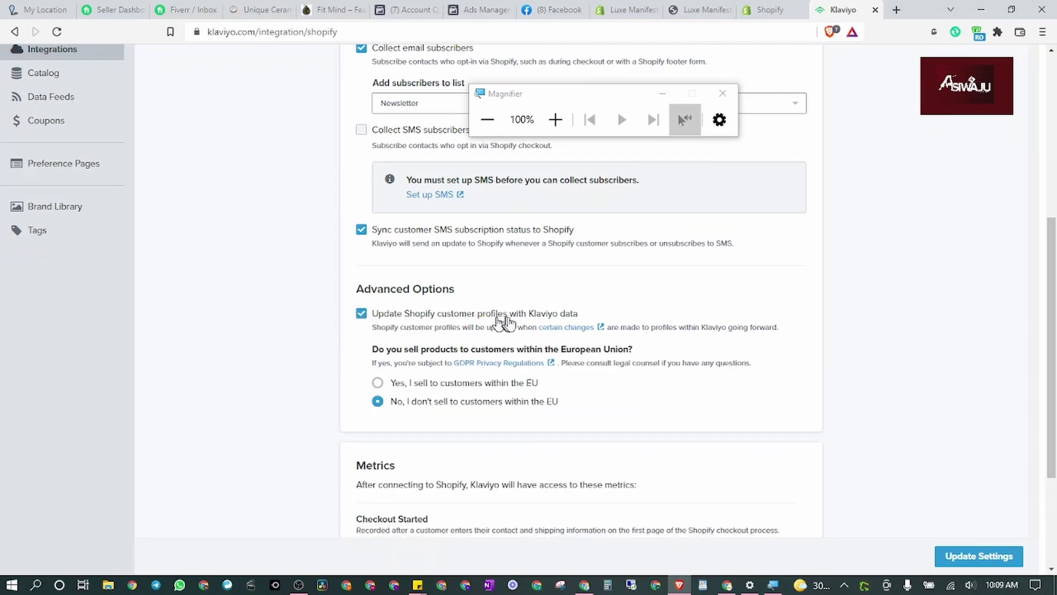
{"action": "scroll", "coordinate": [493, 325], "scroll_direction": "down", "scroll_amount": 3}
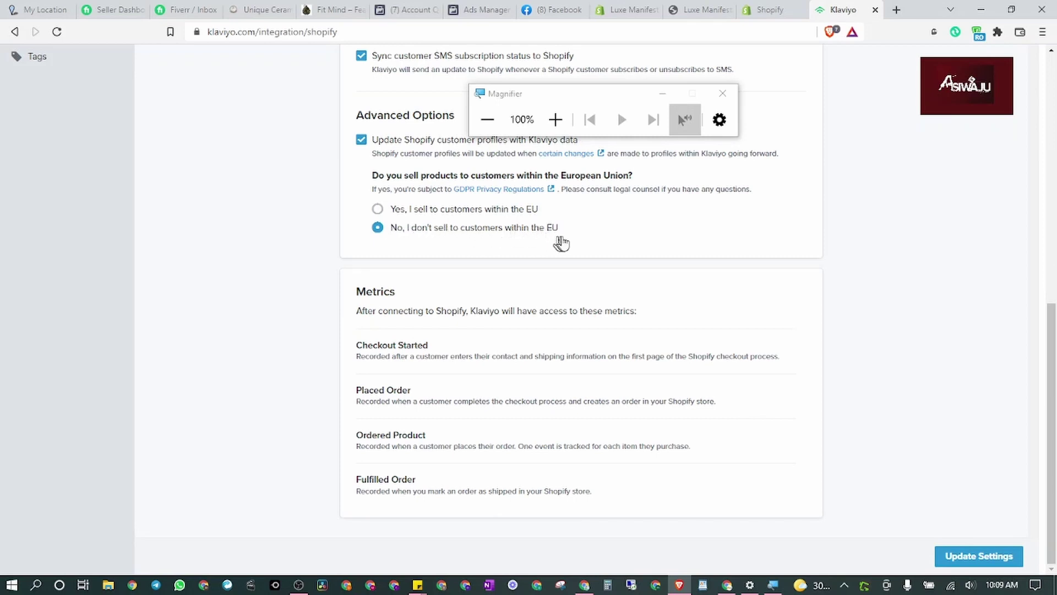
- Close the Magnifier and submit the updated Shopify integration settings
{"action": "left_click", "coordinate": [722, 93]}
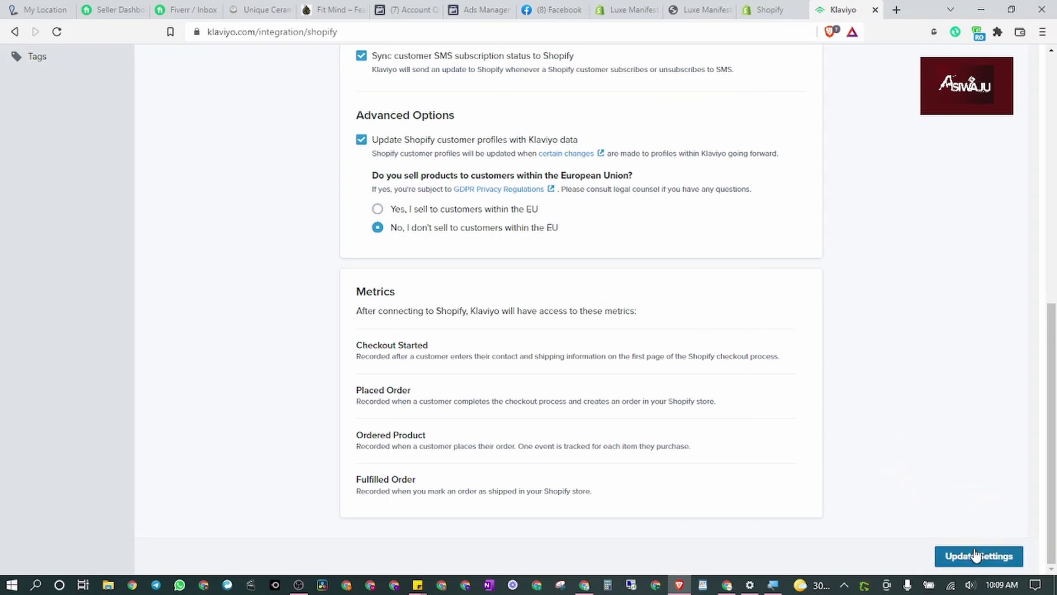
{"action": "left_click", "coordinate": [977, 522]}
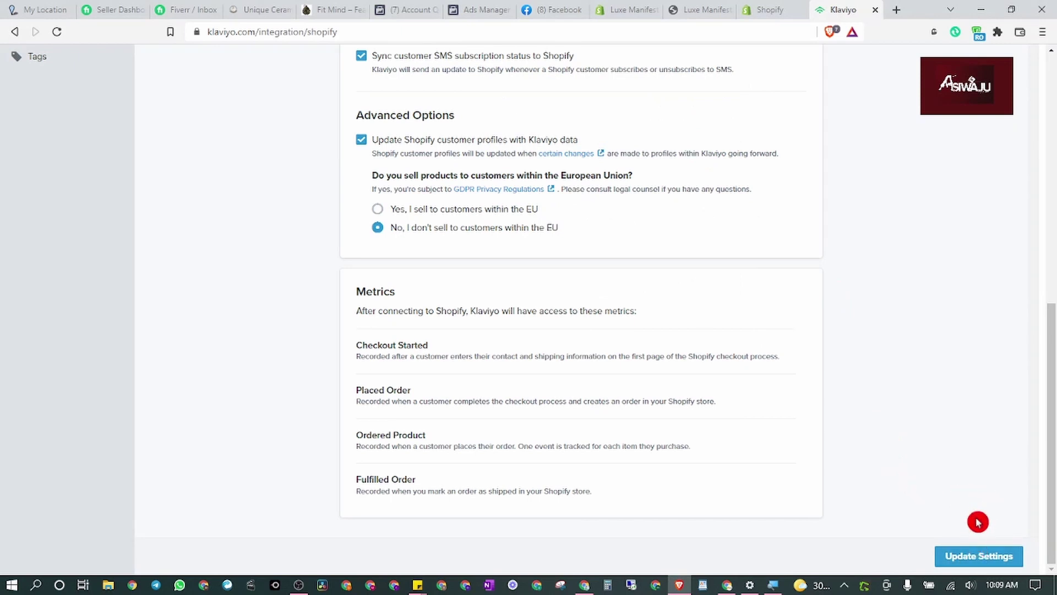
{"action": "left_click", "coordinate": [967, 558]}
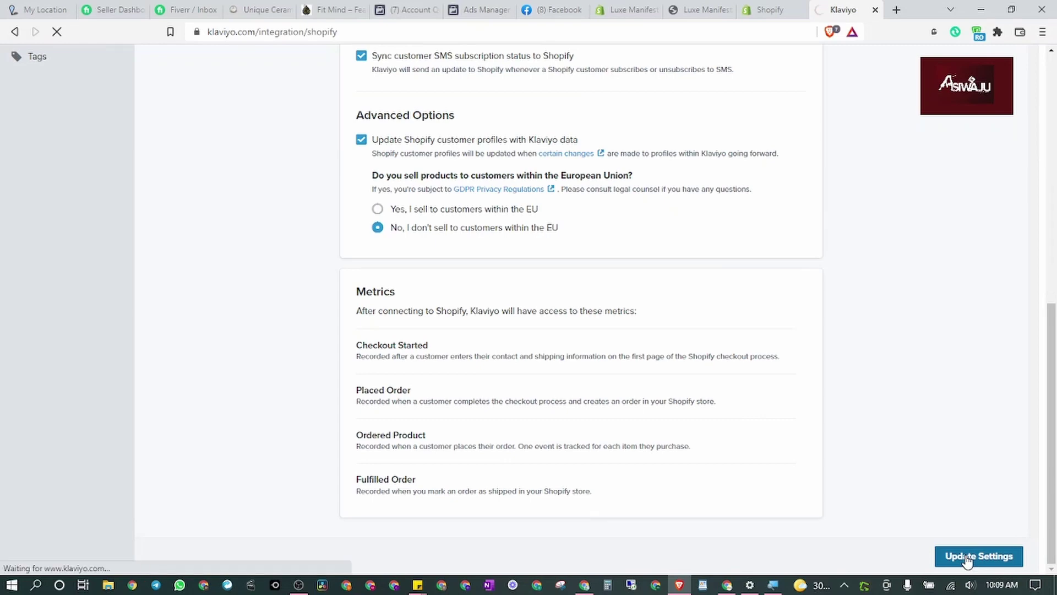
{"action": "left_click_drag", "start_coordinate": [946, 415], "coordinate": [944, 288]}
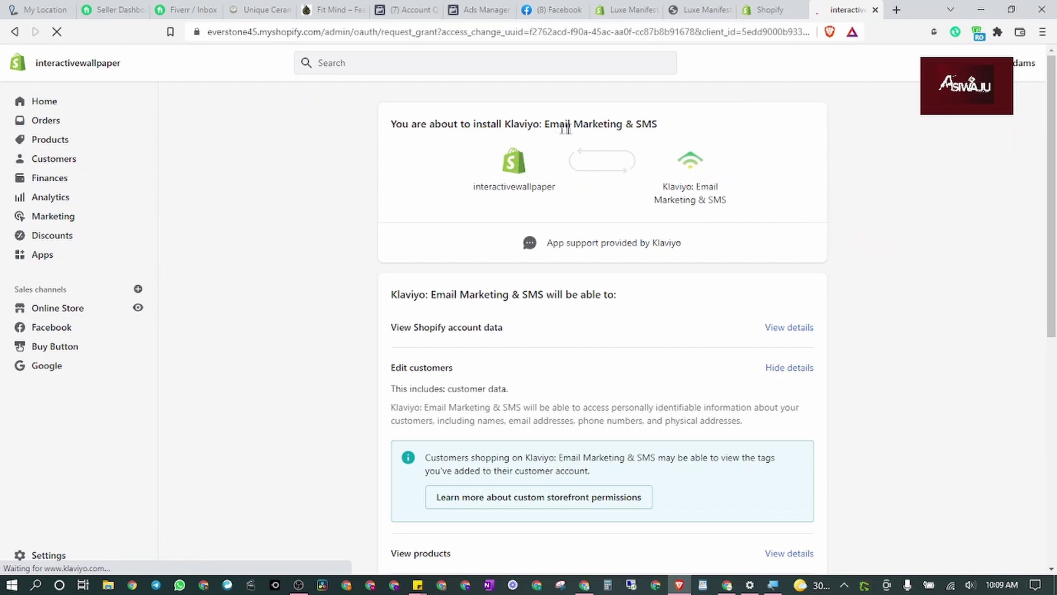
- Install the Klaviyo: Email Marketing & SMS app on the Shopify store and confirm updating the integration with everstone45.myshopify.com
{"action": "scroll", "coordinate": [835, 213], "scroll_direction": "down", "scroll_amount": 8}
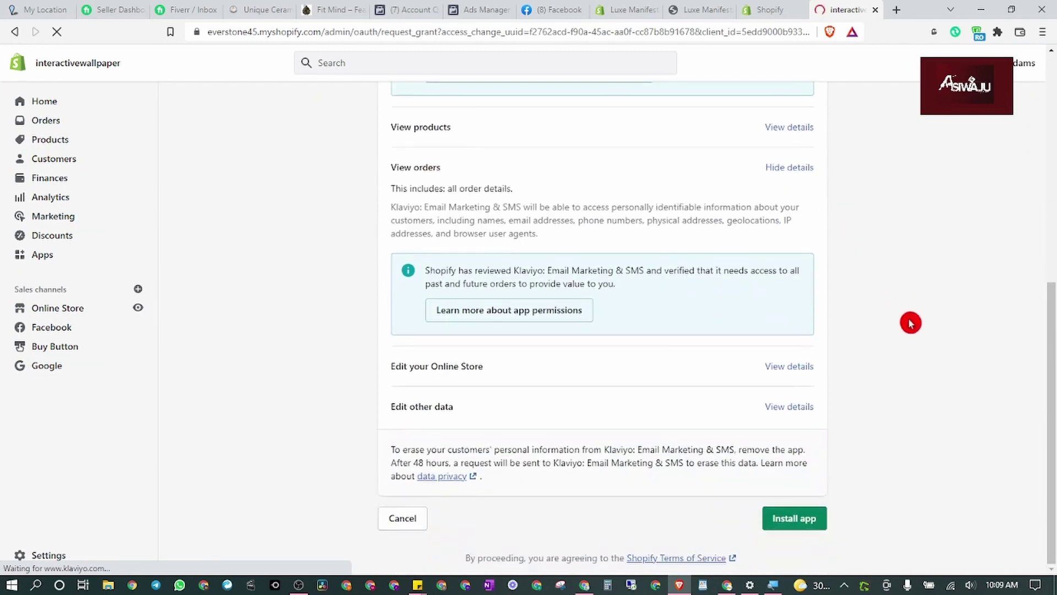
{"action": "scroll", "coordinate": [802, 524], "scroll_direction": "up", "scroll_amount": 8}
{"action": "scroll", "coordinate": [802, 524], "scroll_direction": "down", "scroll_amount": 8}
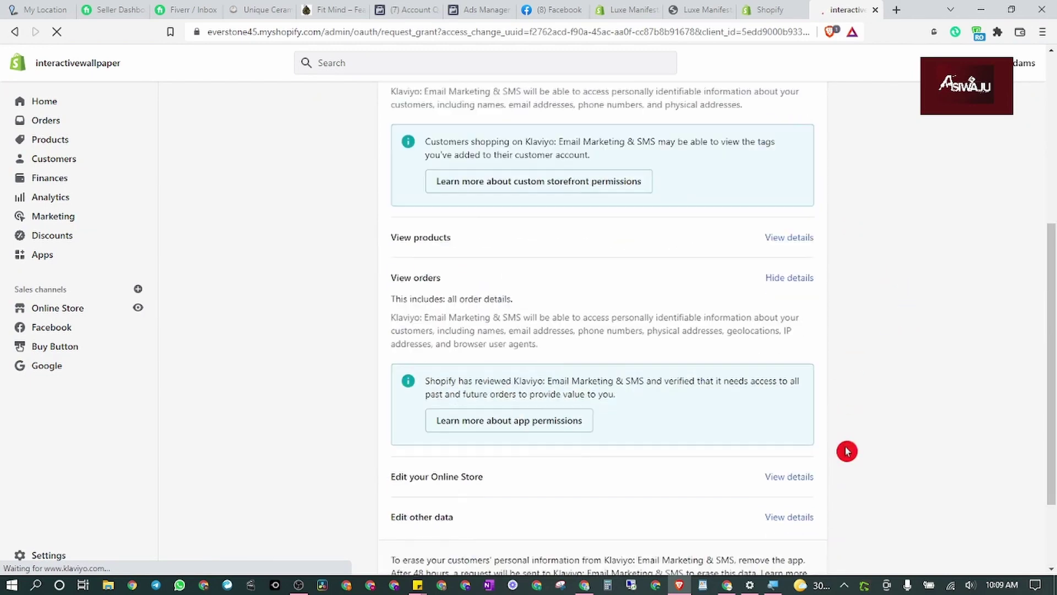
{"action": "left_click", "coordinate": [816, 526]}
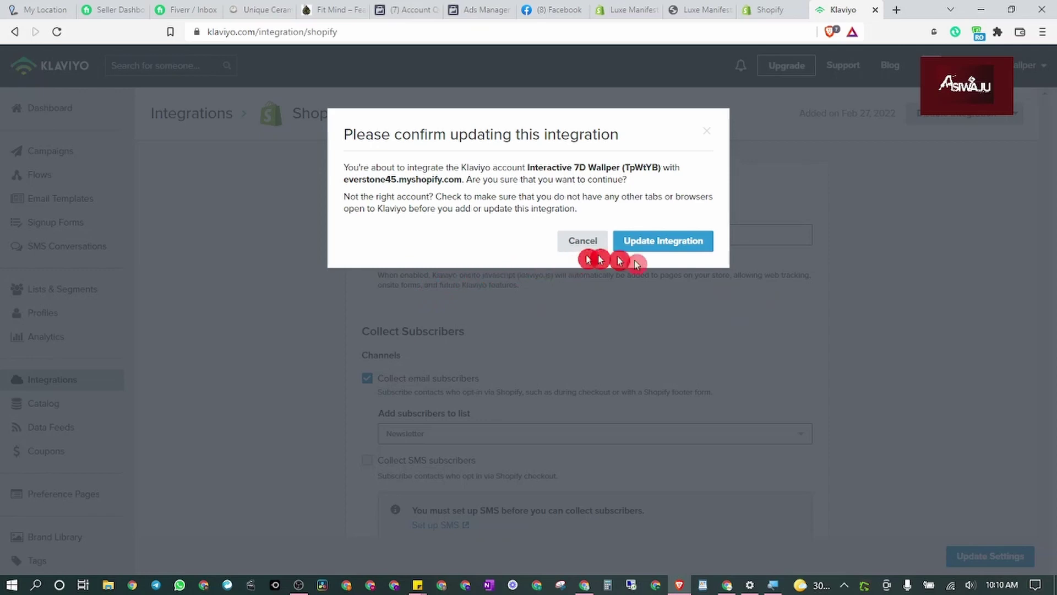
{"action": "left_click", "coordinate": [666, 246]}
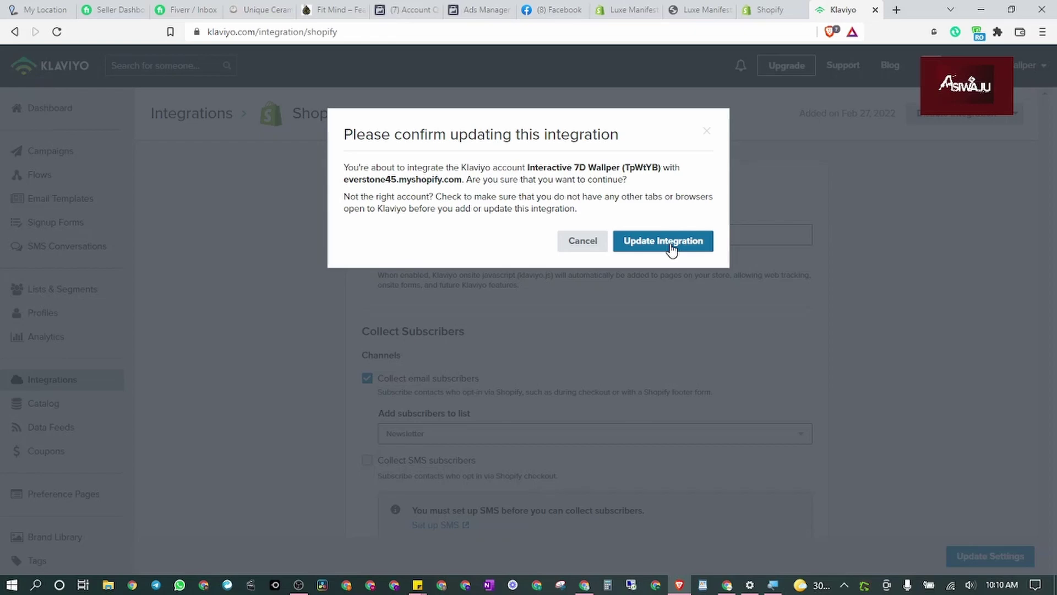
{"action": "left_click", "coordinate": [670, 248]}
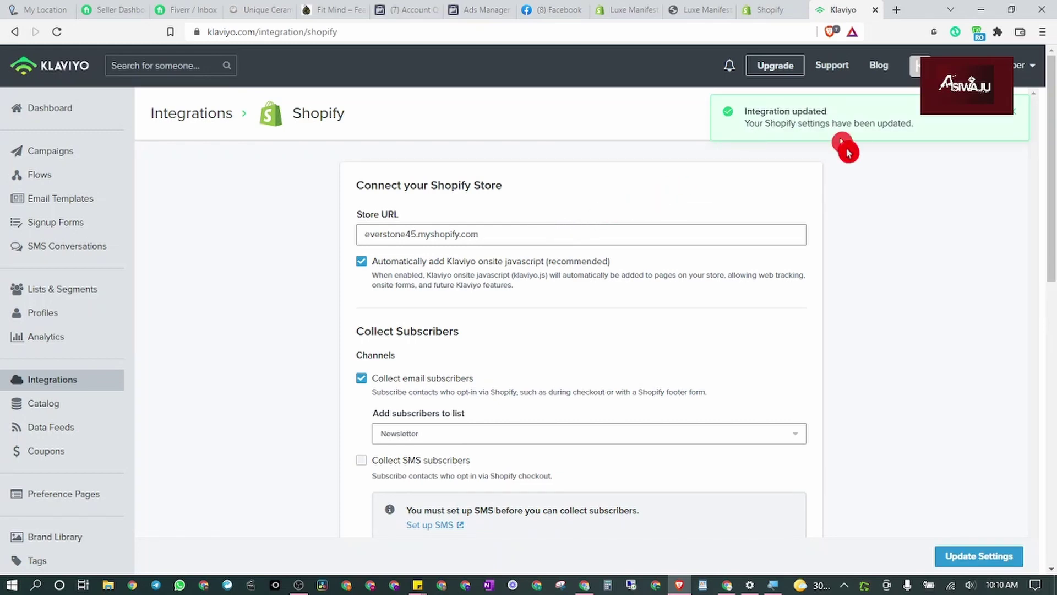
- Review the saved Shopify settings, submit them once more and confirm the integration update
{"action": "scroll", "coordinate": [870, 165], "scroll_direction": "down", "scroll_amount": 2}
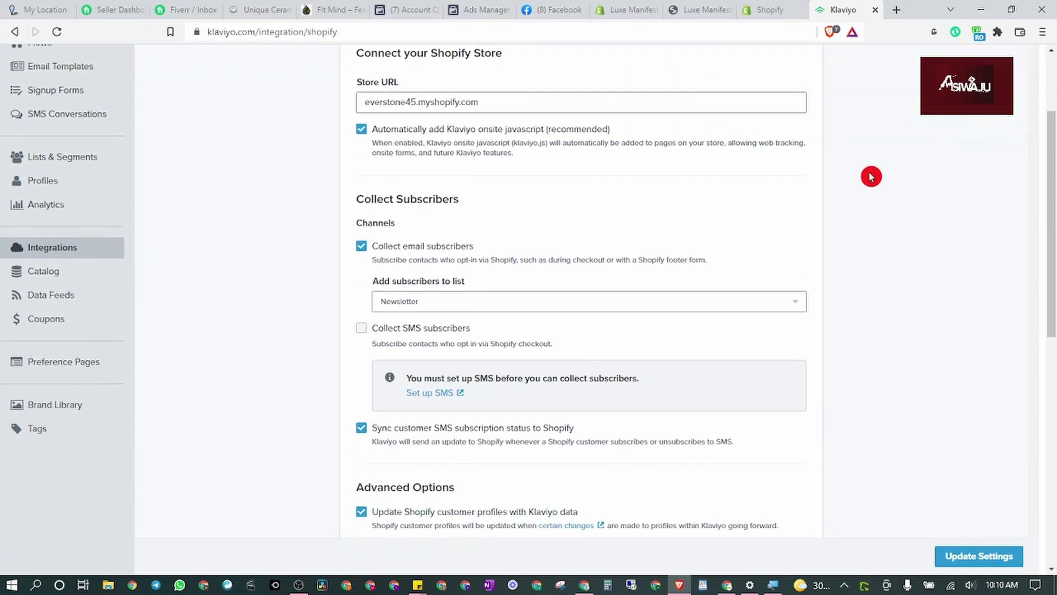
{"action": "scroll", "coordinate": [873, 176], "scroll_direction": "up", "scroll_amount": 2}
{"action": "scroll", "coordinate": [884, 189], "scroll_direction": "down", "scroll_amount": 9}
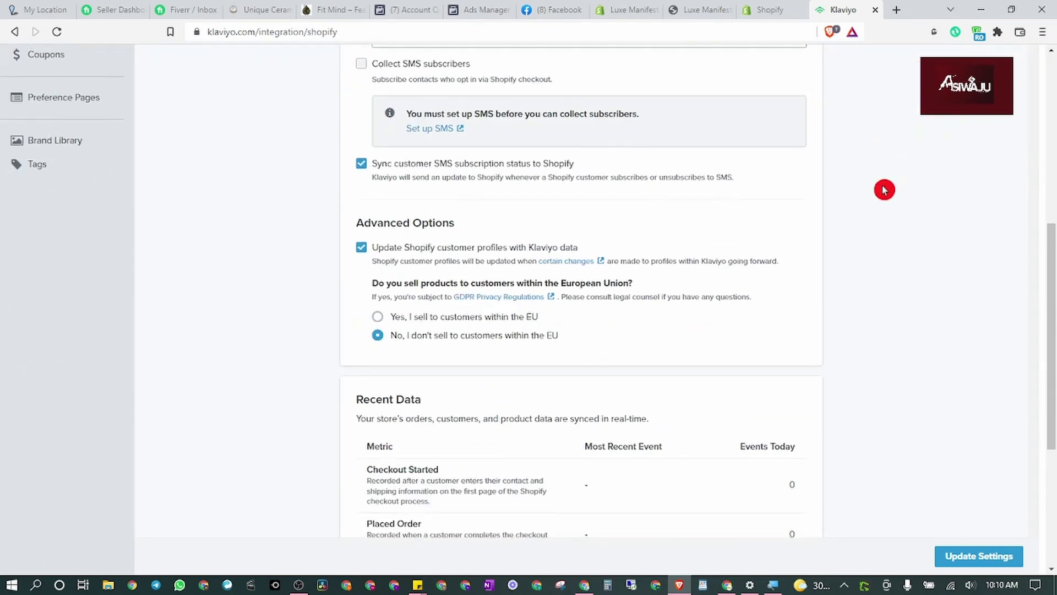
{"action": "scroll", "coordinate": [883, 193], "scroll_direction": "up", "scroll_amount": 9}
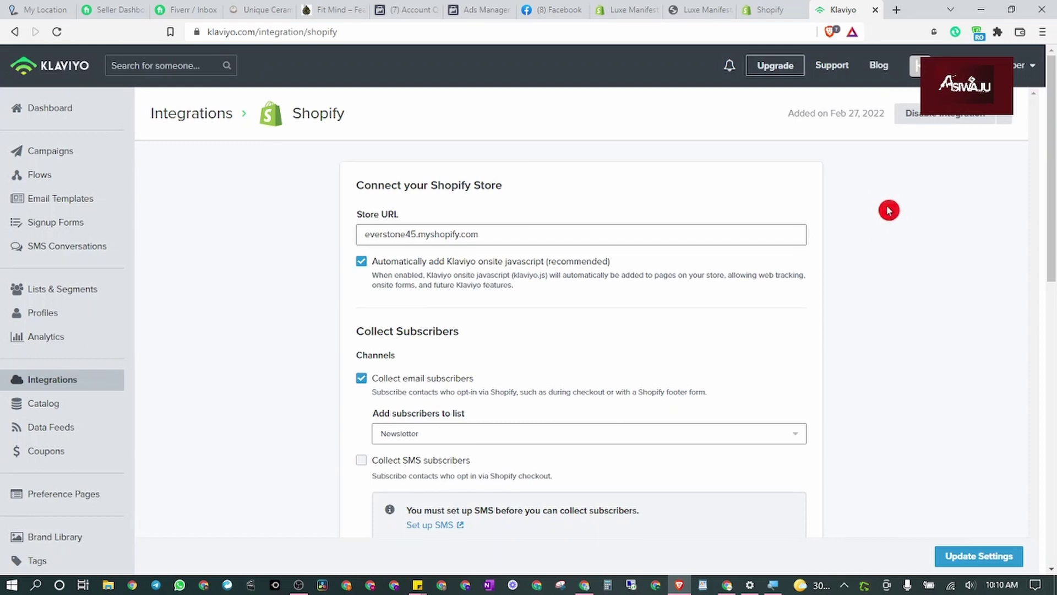
{"action": "scroll", "coordinate": [909, 275], "scroll_direction": "down", "scroll_amount": 7}
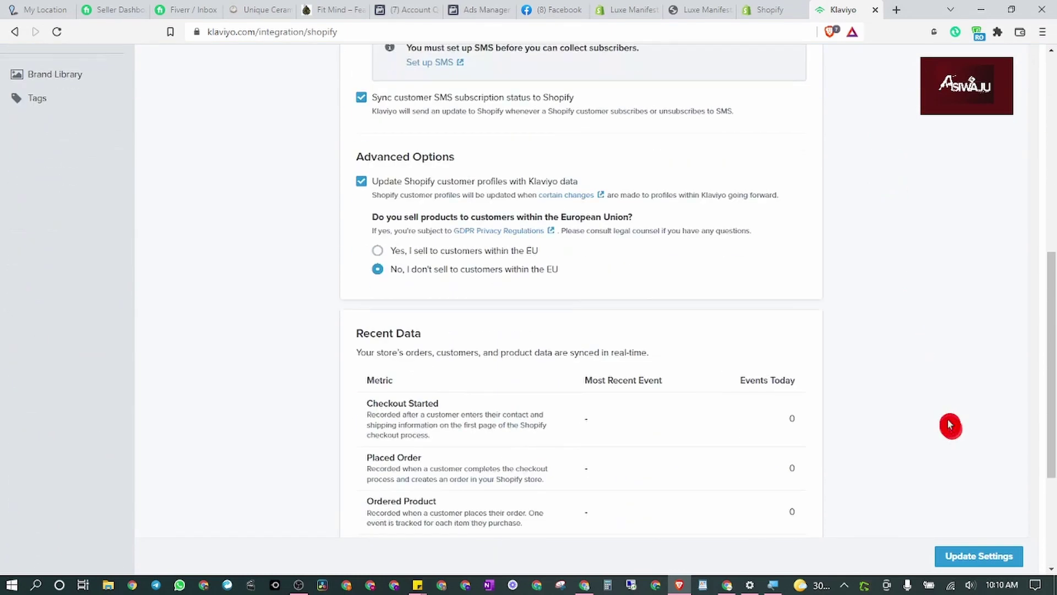
{"action": "left_click", "coordinate": [965, 557]}
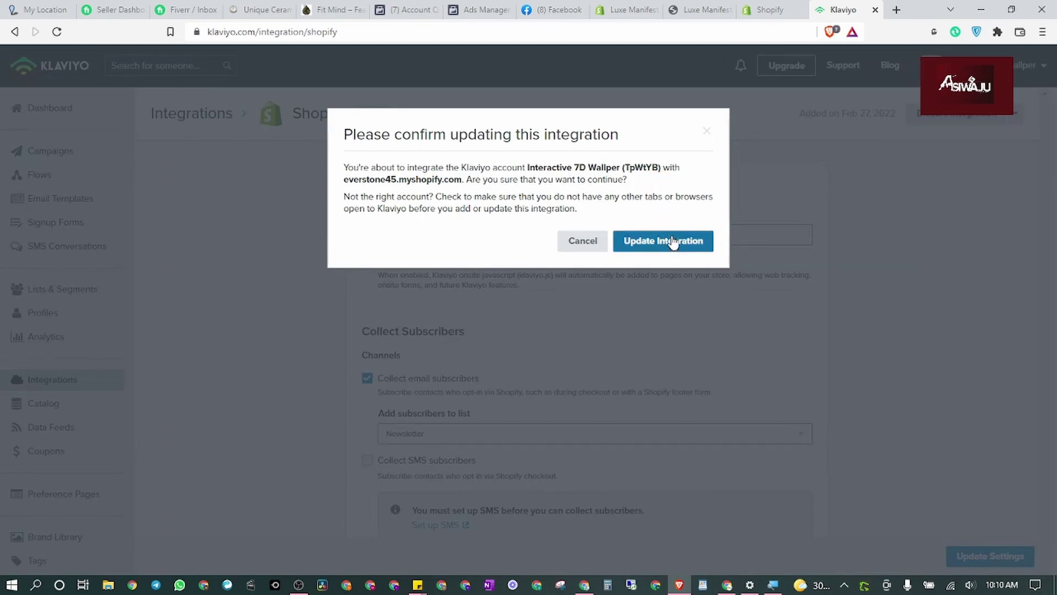
{"action": "left_click", "coordinate": [673, 243]}
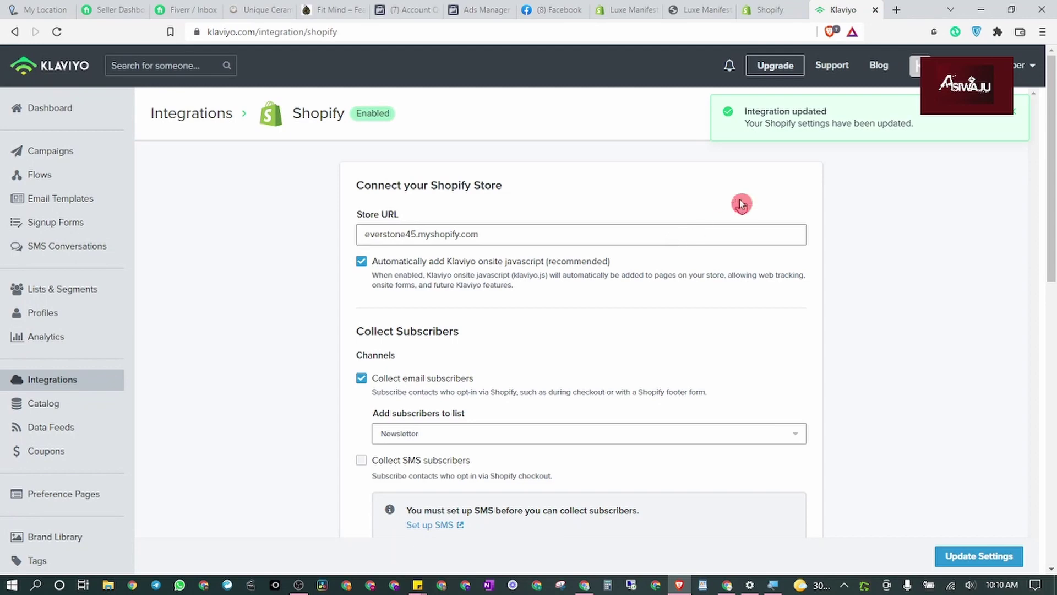
{"action": "left_click", "coordinate": [822, 116]}
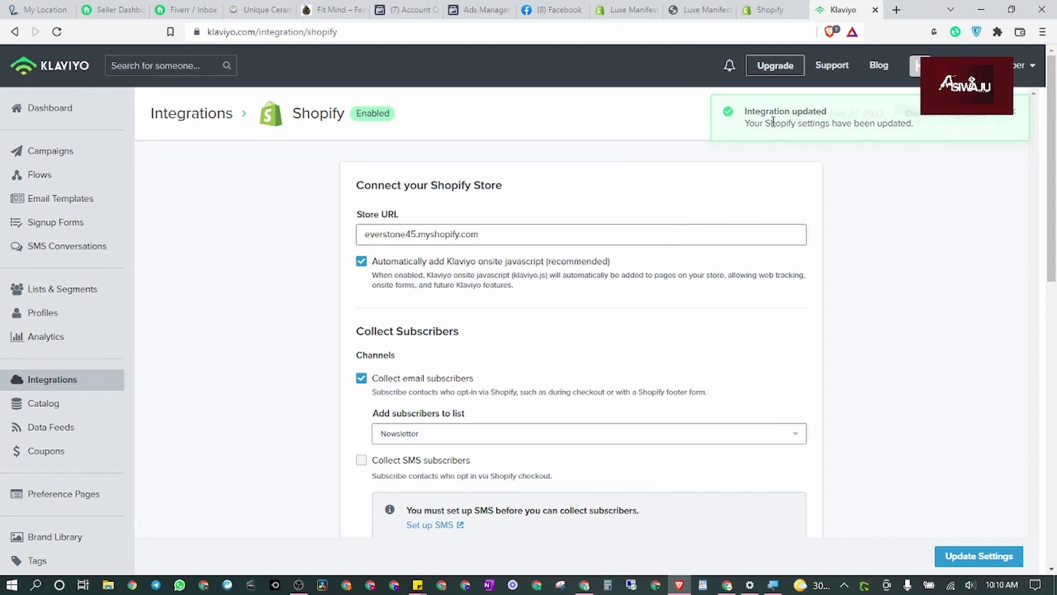
{"action": "mouse_move", "coordinate": [777, 121]}
{"action": "left_mouse_down"}
{"action": "mouse_move", "coordinate": [786, 125]}
{"action": "mouse_move", "coordinate": [381, 134]}
{"action": "mouse_move", "coordinate": [354, 118]}
{"action": "mouse_move", "coordinate": [405, 123]}
{"action": "mouse_move", "coordinate": [216, 117]}
{"action": "mouse_move", "coordinate": [298, 115]}
{"action": "left_mouse_up"}
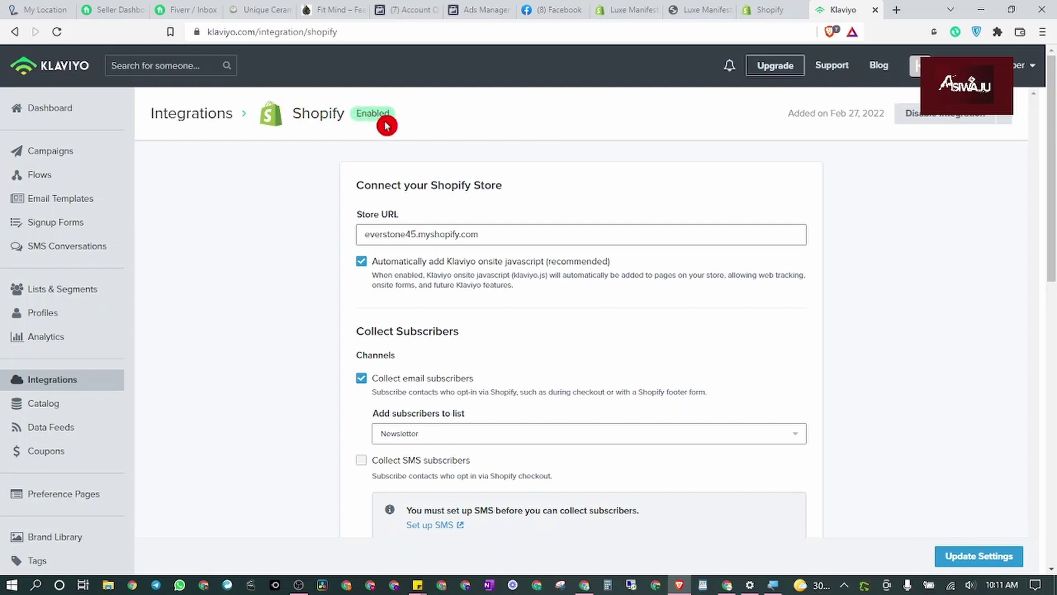